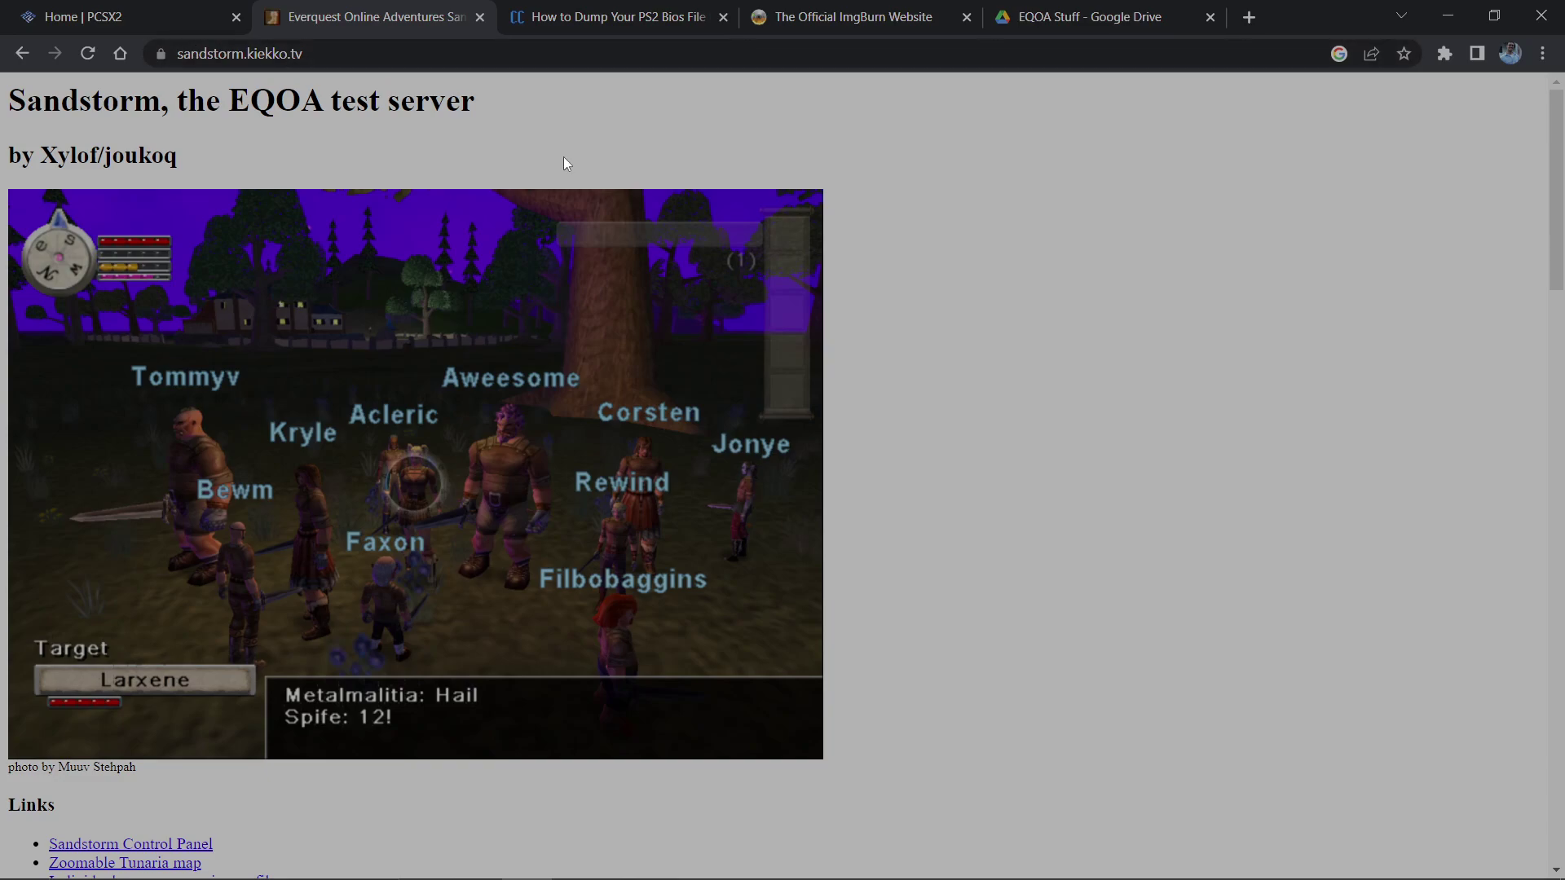
Step: Scroll the Sandstorm How-to section to the DNS screenshot showing Primary DNS 139.162.238.221
{"action": "scroll", "coordinate": [608, 343], "scroll_direction": "down", "scroll_amount": 5}
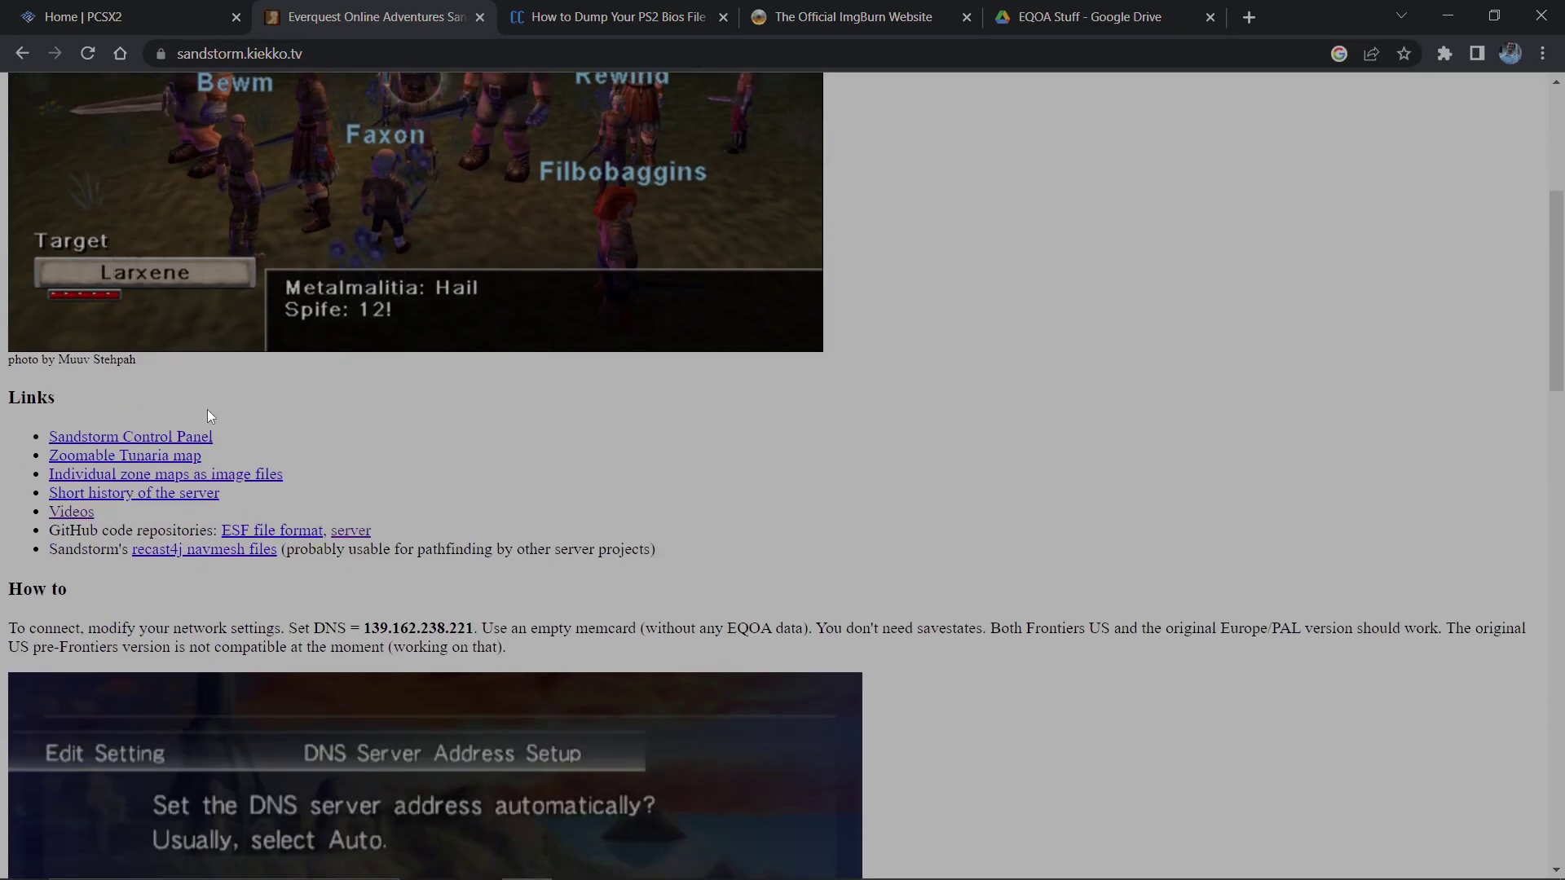
{"action": "scroll", "coordinate": [164, 695], "scroll_direction": "down", "scroll_amount": 20}
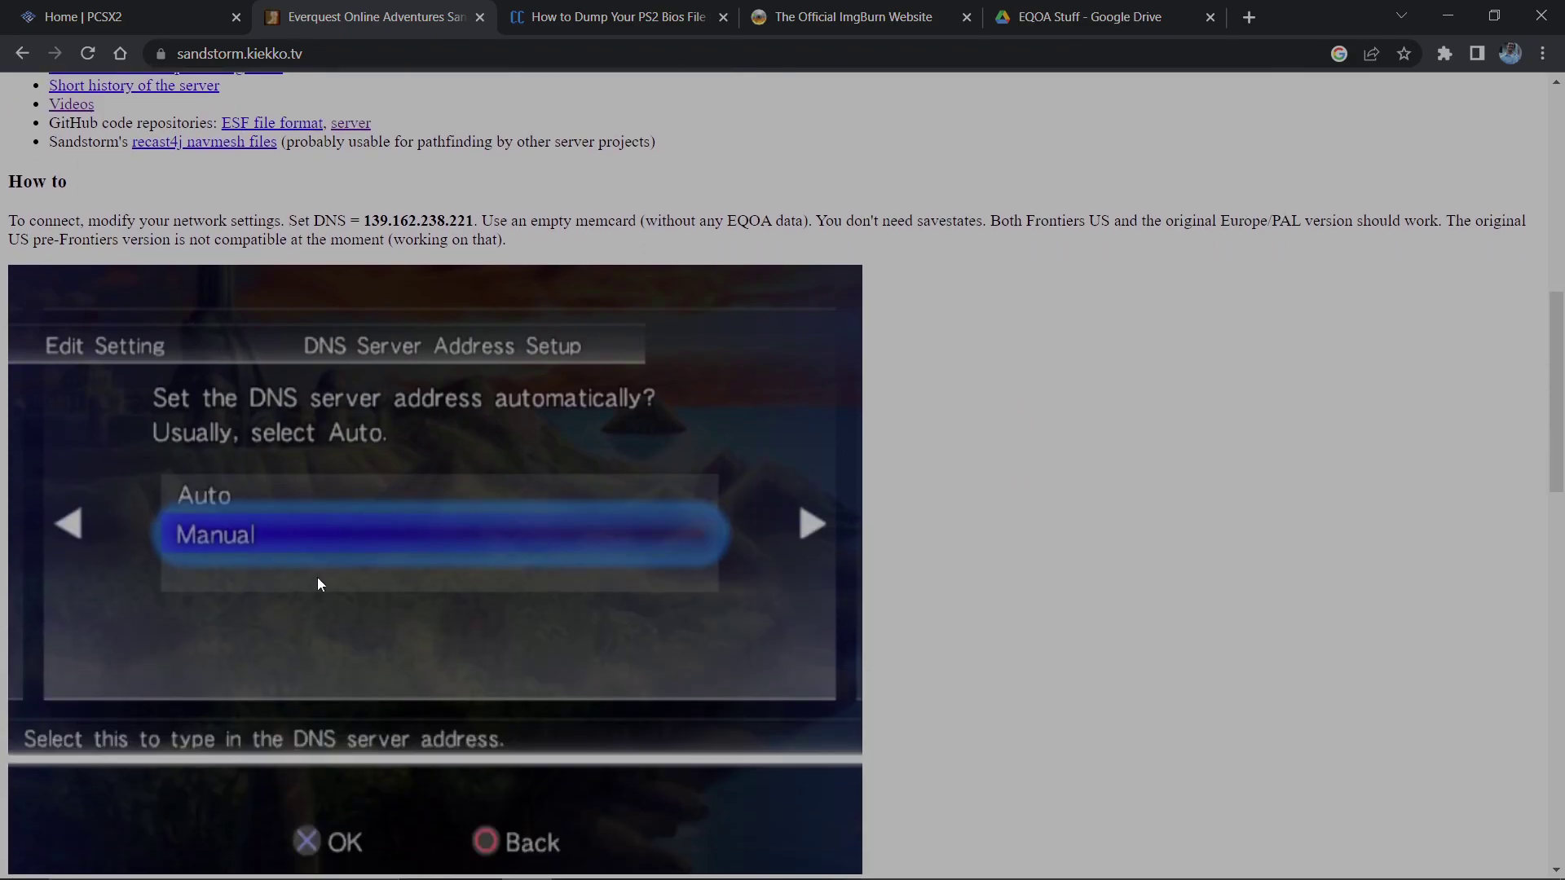
{"action": "scroll", "coordinate": [325, 508], "scroll_direction": "up", "scroll_amount": 14}
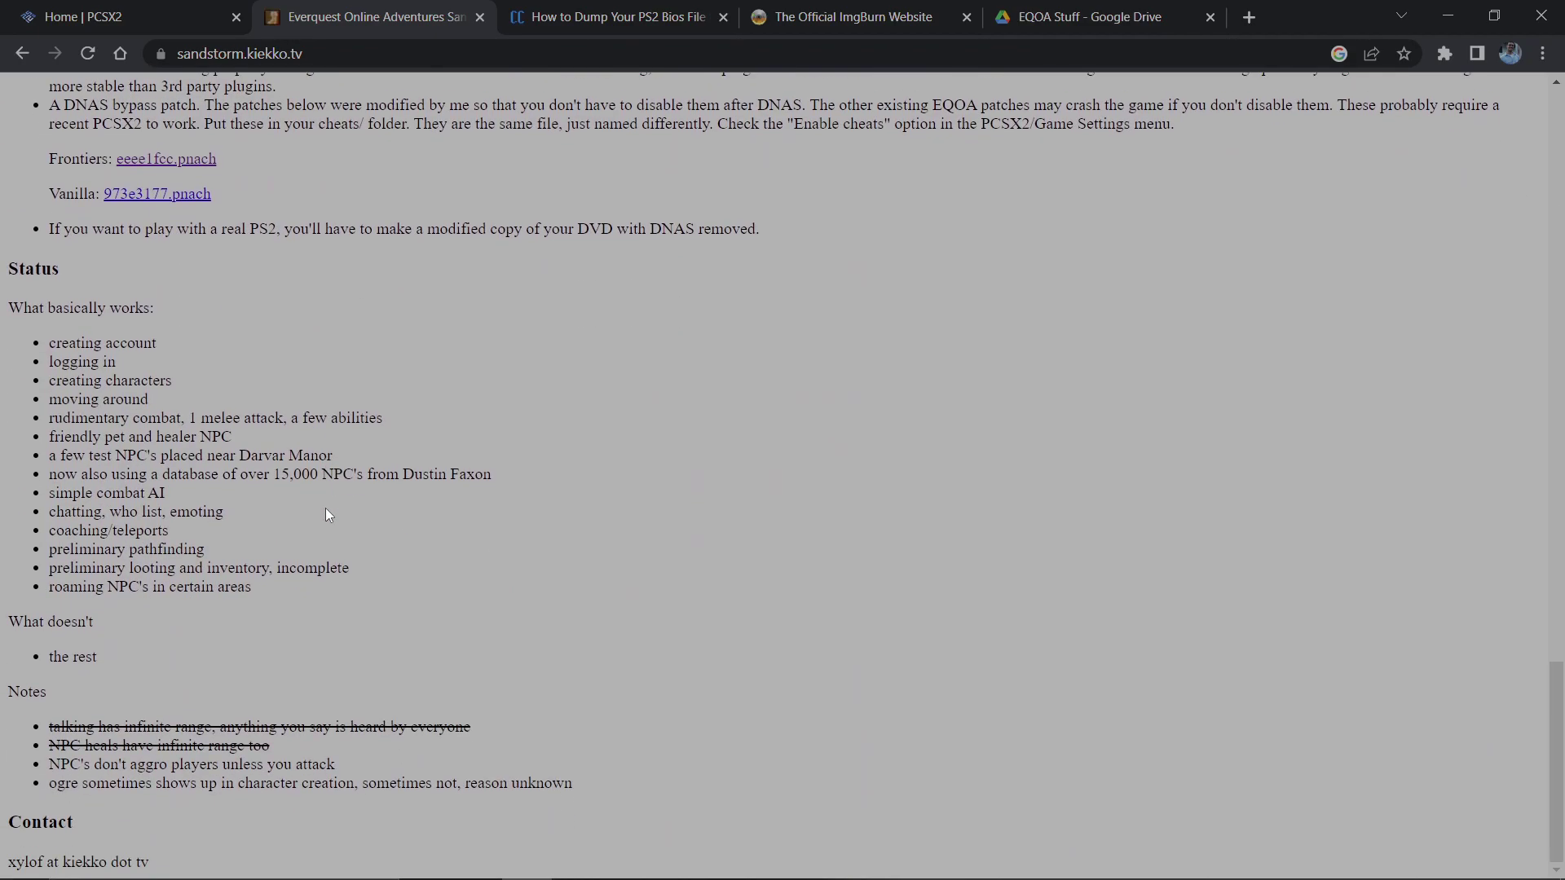
{"action": "scroll", "coordinate": [331, 432], "scroll_direction": "up", "scroll_amount": 13}
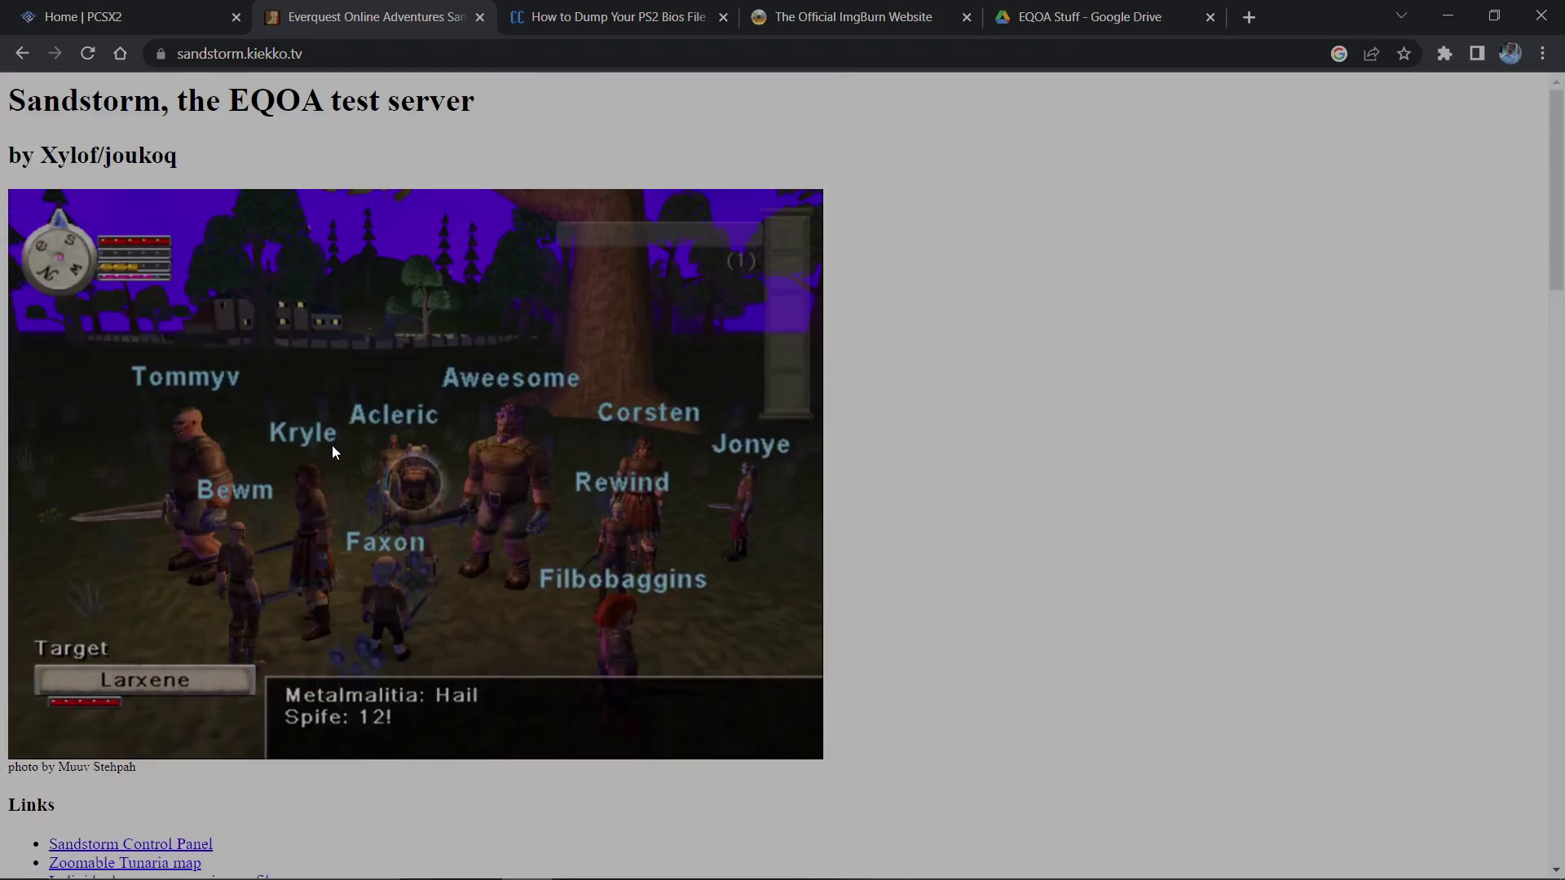
{"action": "scroll", "coordinate": [495, 457], "scroll_direction": "down", "scroll_amount": 7}
{"action": "scroll", "coordinate": [446, 604], "scroll_direction": "down", "scroll_amount": 3}
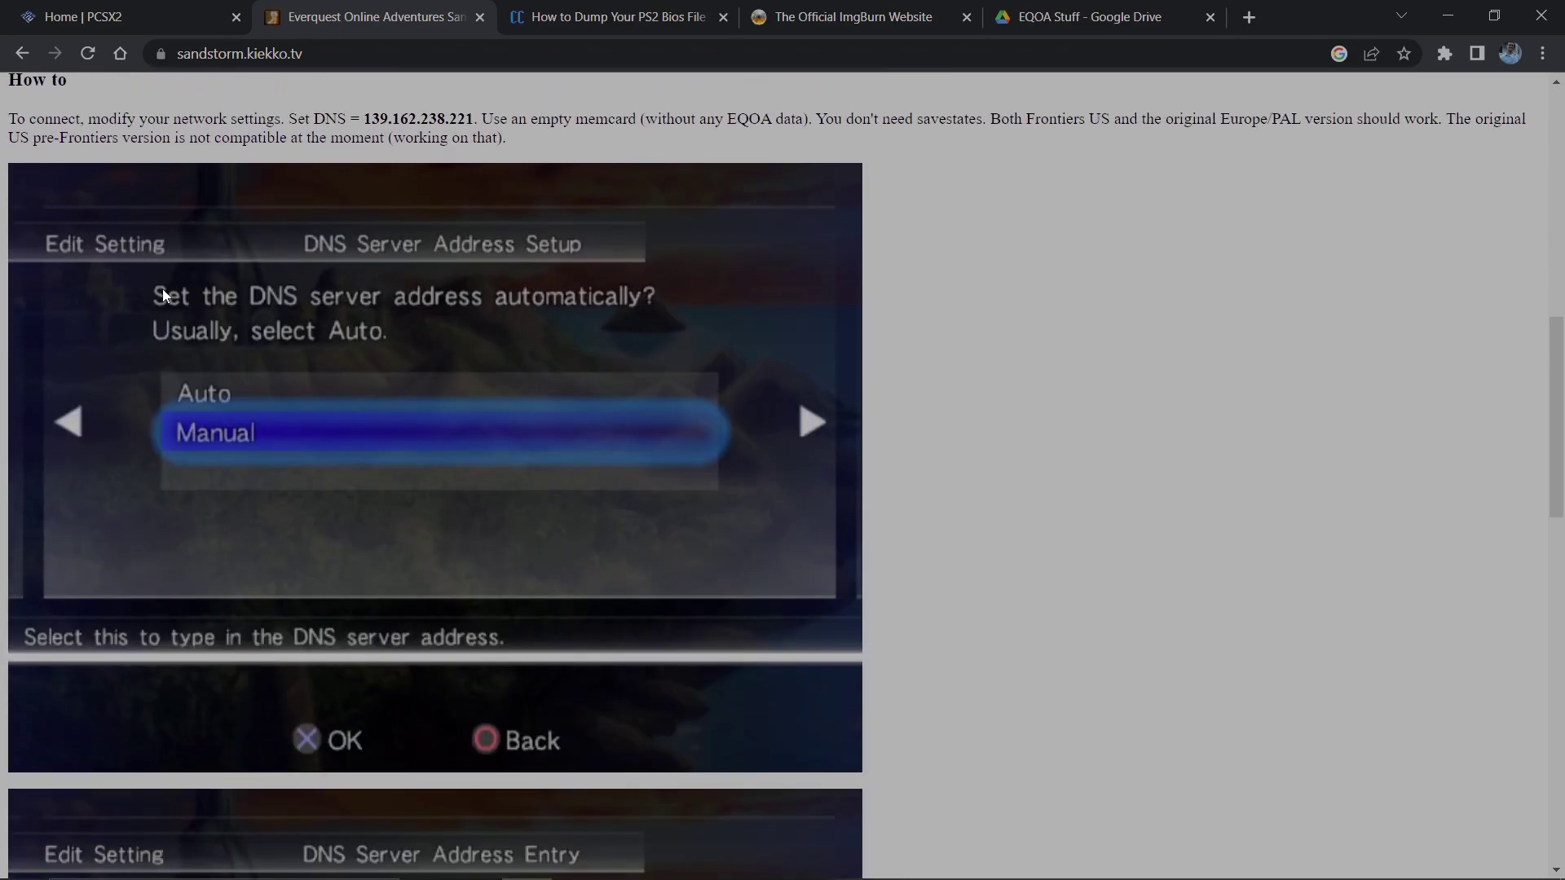
{"action": "scroll", "coordinate": [745, 479], "scroll_direction": "down", "scroll_amount": 4}
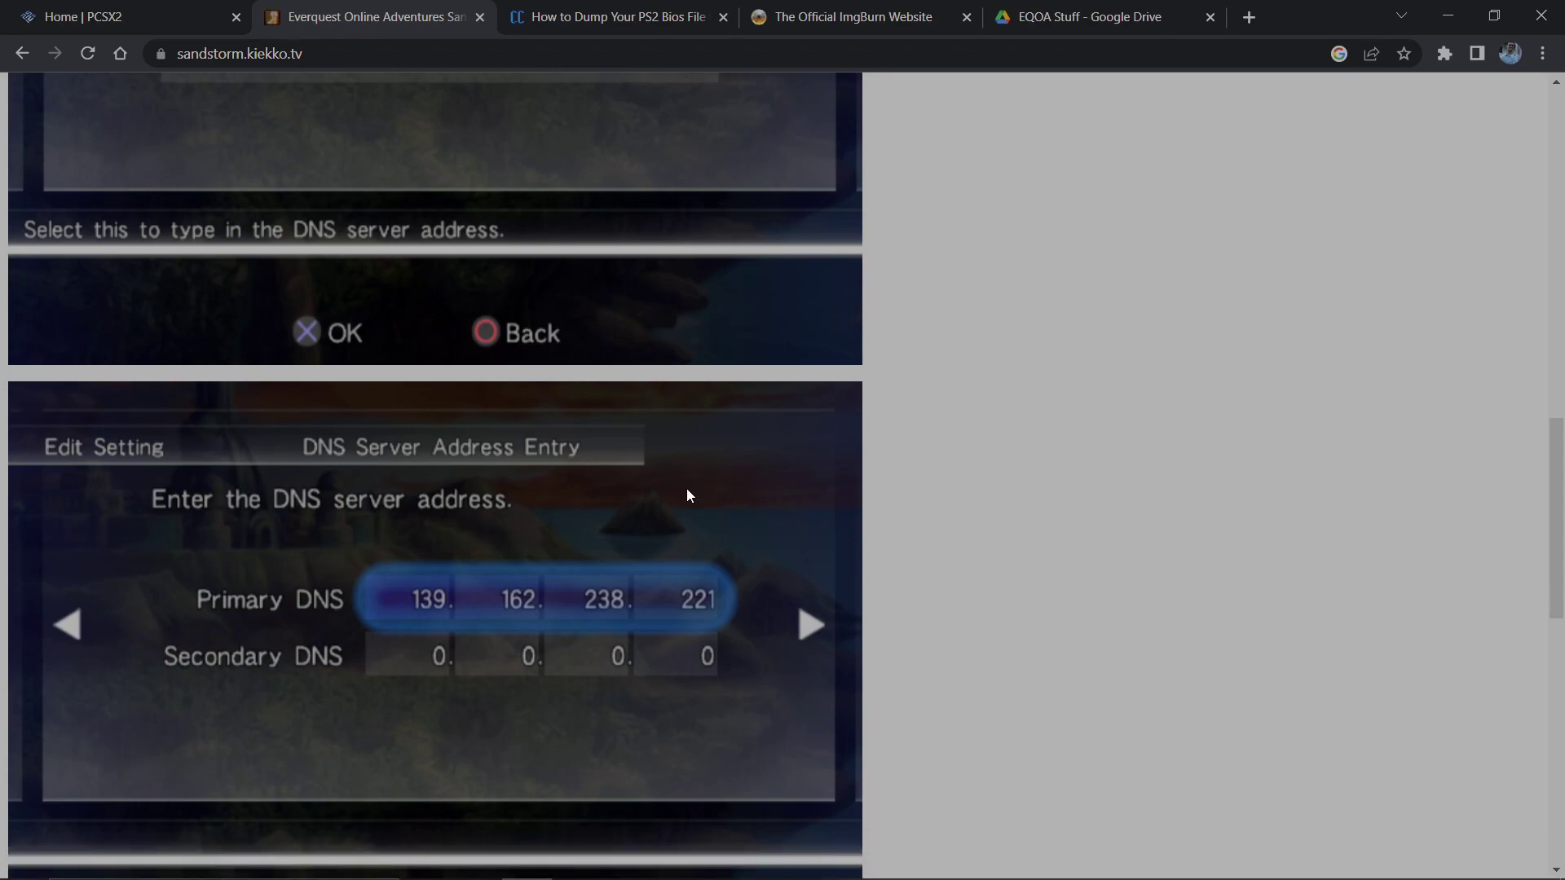
{"action": "mouse_move", "coordinate": [1092, 6]}
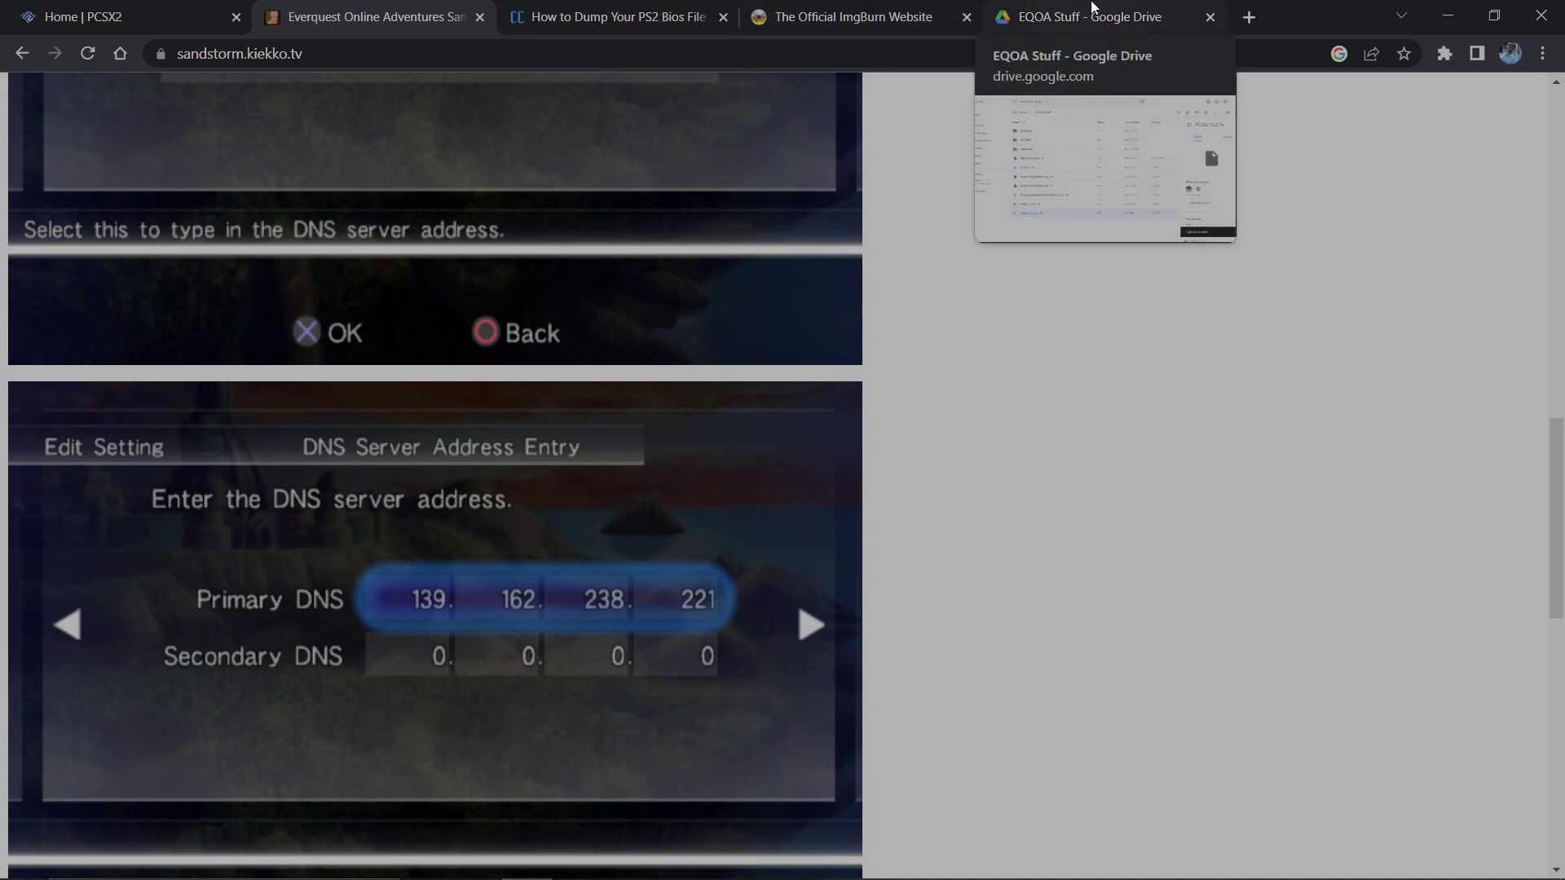
Step: View PCSX2 1.6.0.7z in the EQOA Stuff Drive folder, then minimize Chrome to the desktop
{"action": "left_click", "coordinate": [1093, 6]}
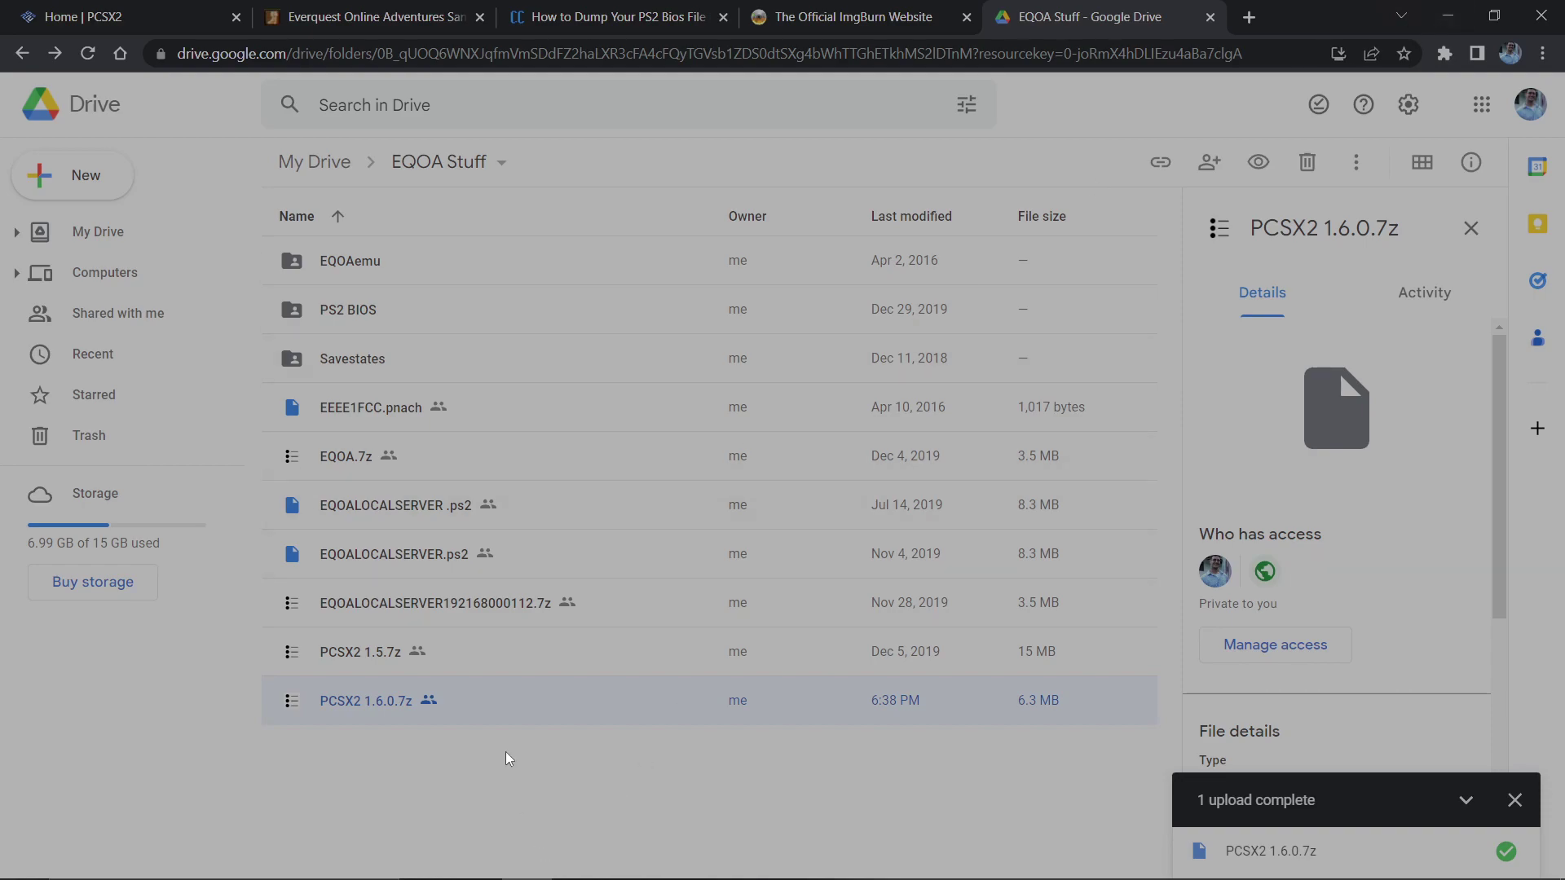
{"action": "left_click", "coordinate": [1448, 14]}
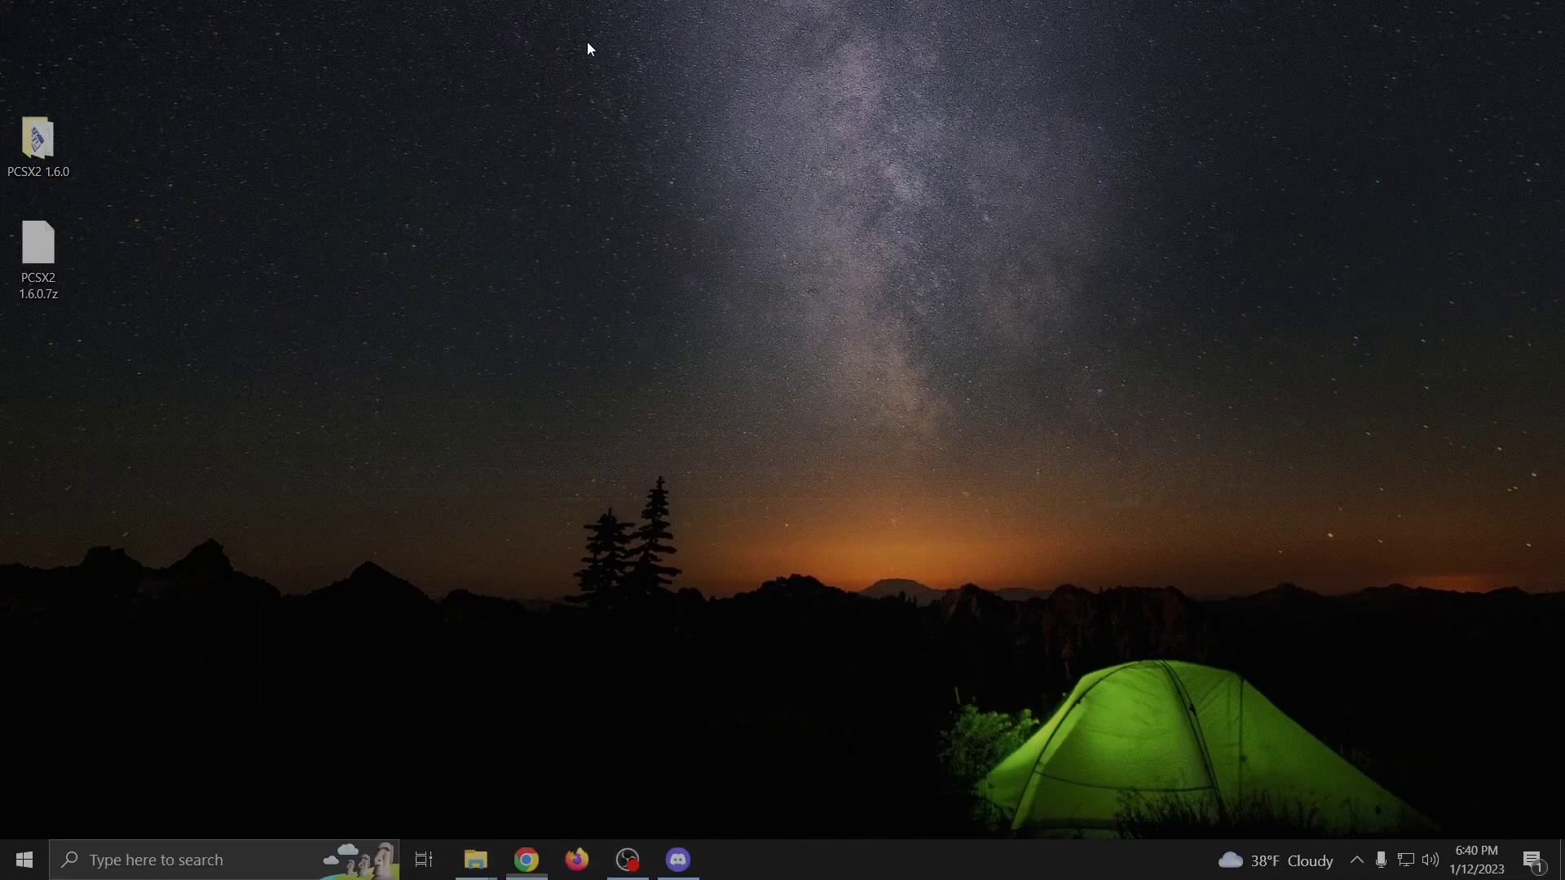
{"action": "right_click", "coordinate": [56, 242]}
{"action": "mouse_move", "coordinate": [159, 309]}
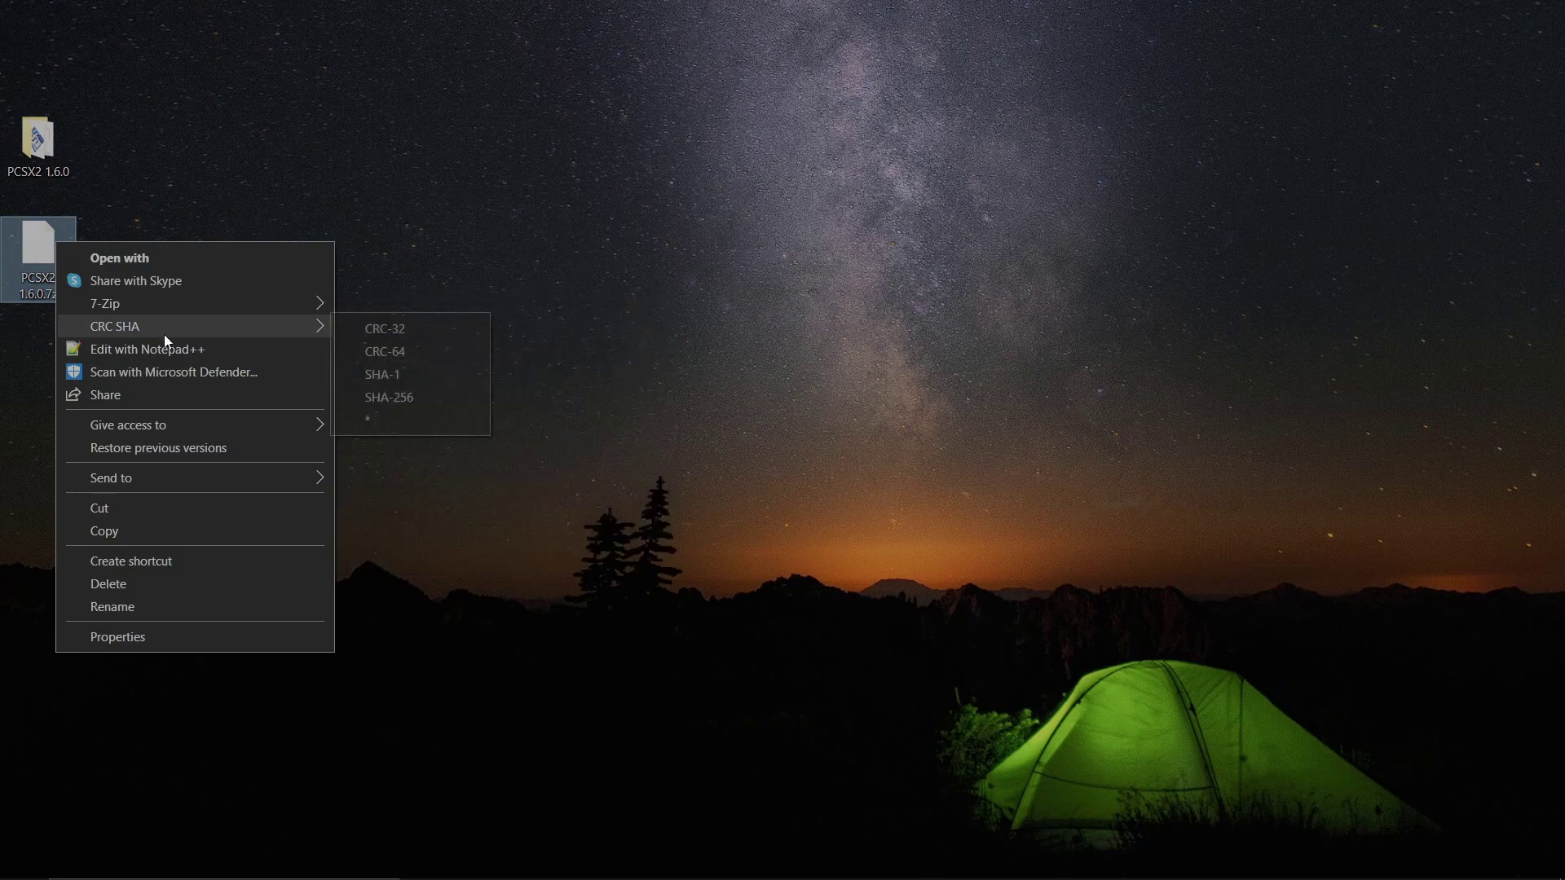
{"action": "mouse_move", "coordinate": [222, 414]}
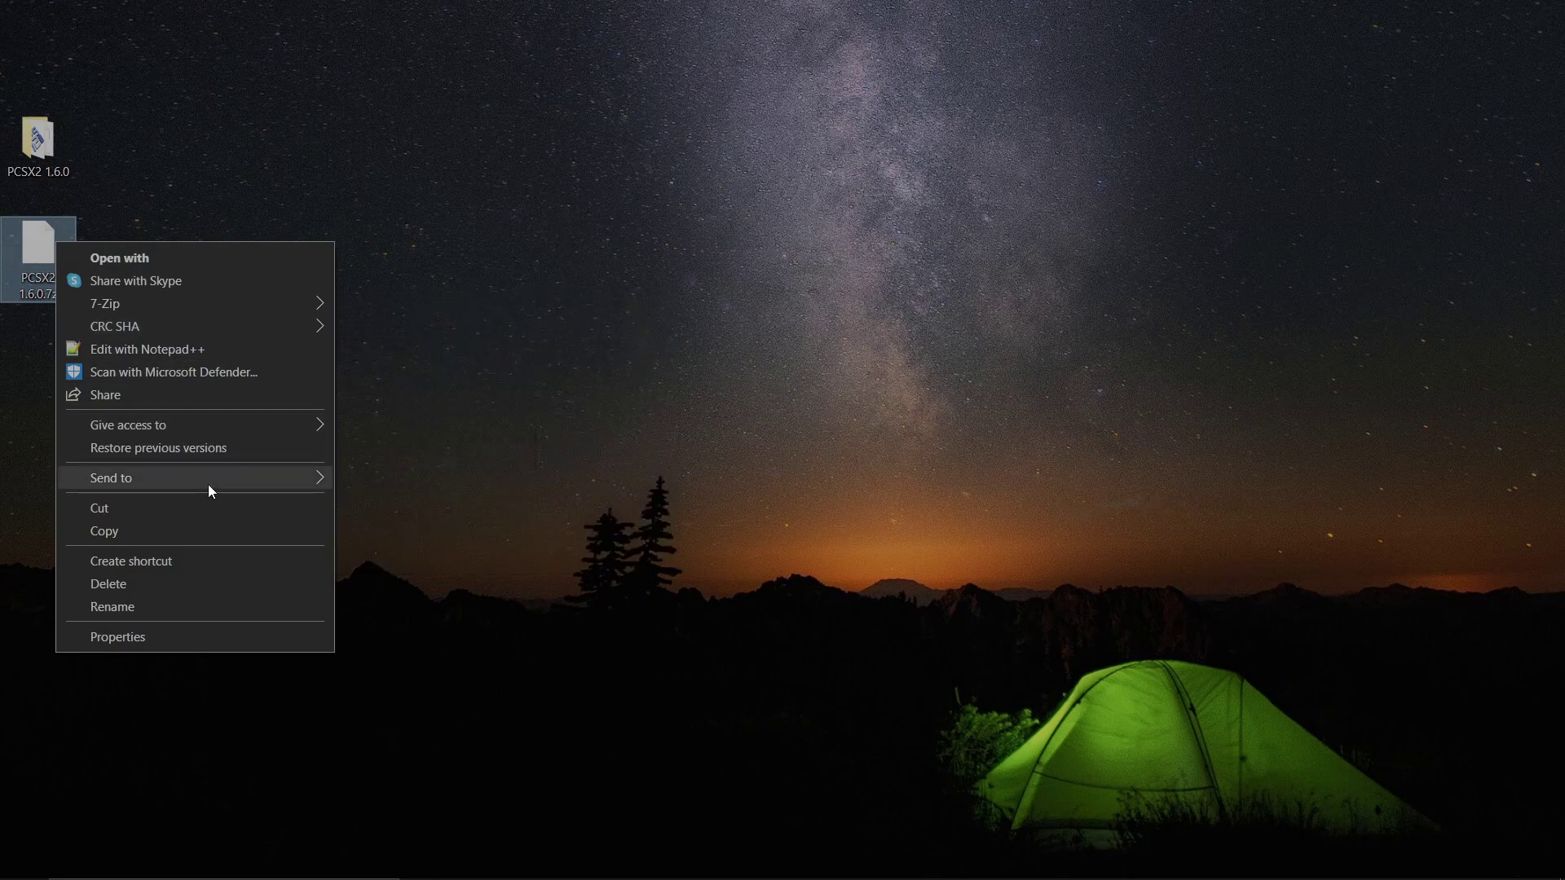
{"action": "mouse_move", "coordinate": [209, 485]}
{"action": "left_click", "coordinate": [625, 374]}
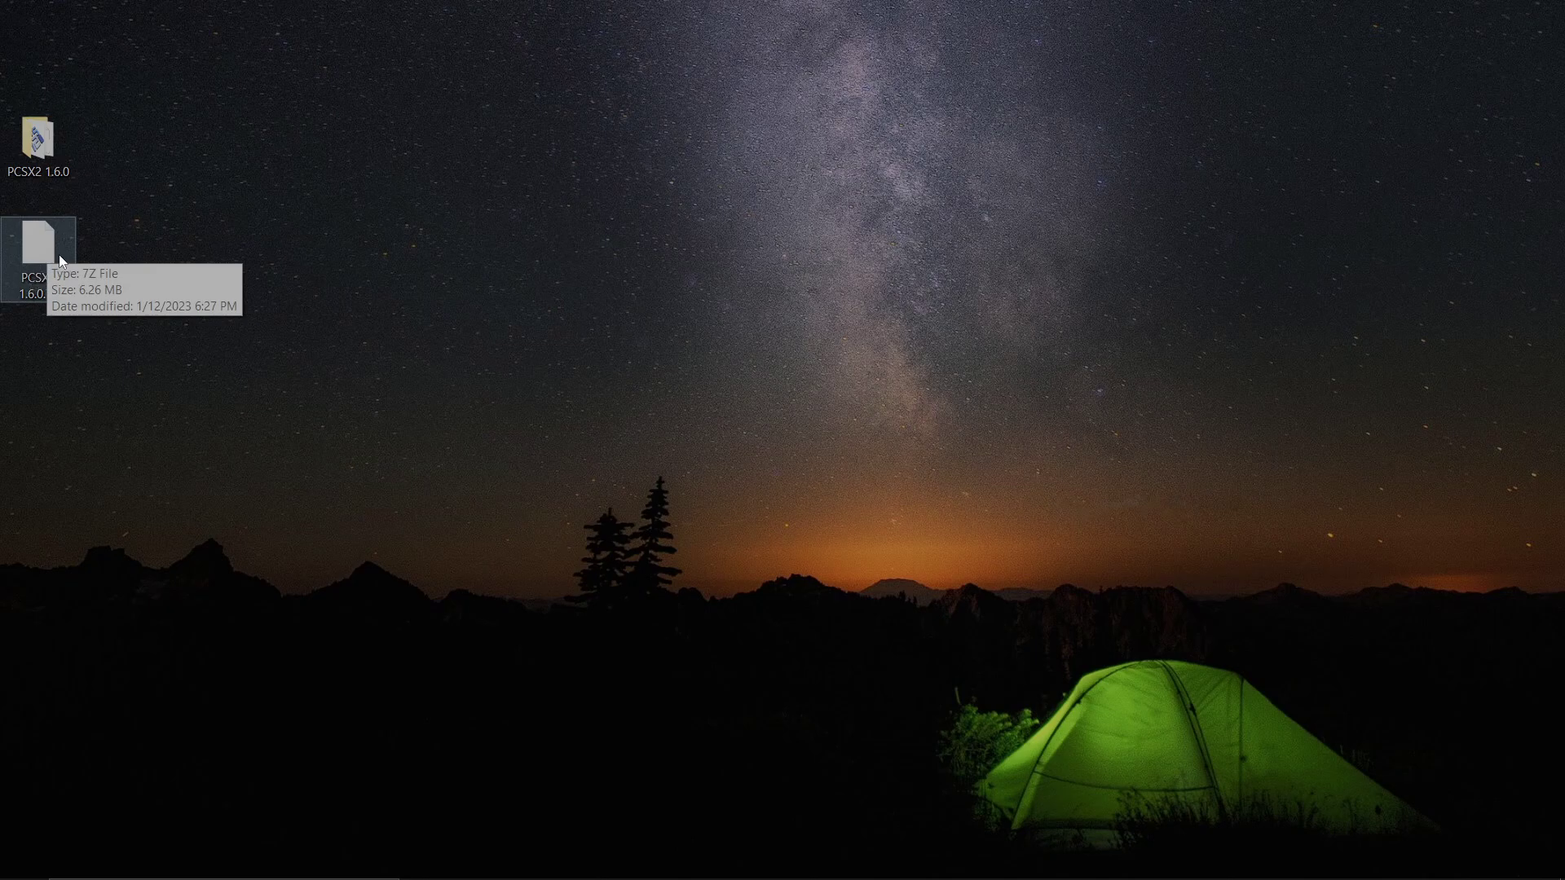
{"action": "left_click", "coordinate": [36, 172]}
Step: Open the extracted PCSX2 1.6.0 folder and look inside its bios and iso subfolders
{"action": "double_click", "coordinate": [34, 172]}
{"action": "left_click", "coordinate": [391, 380]}
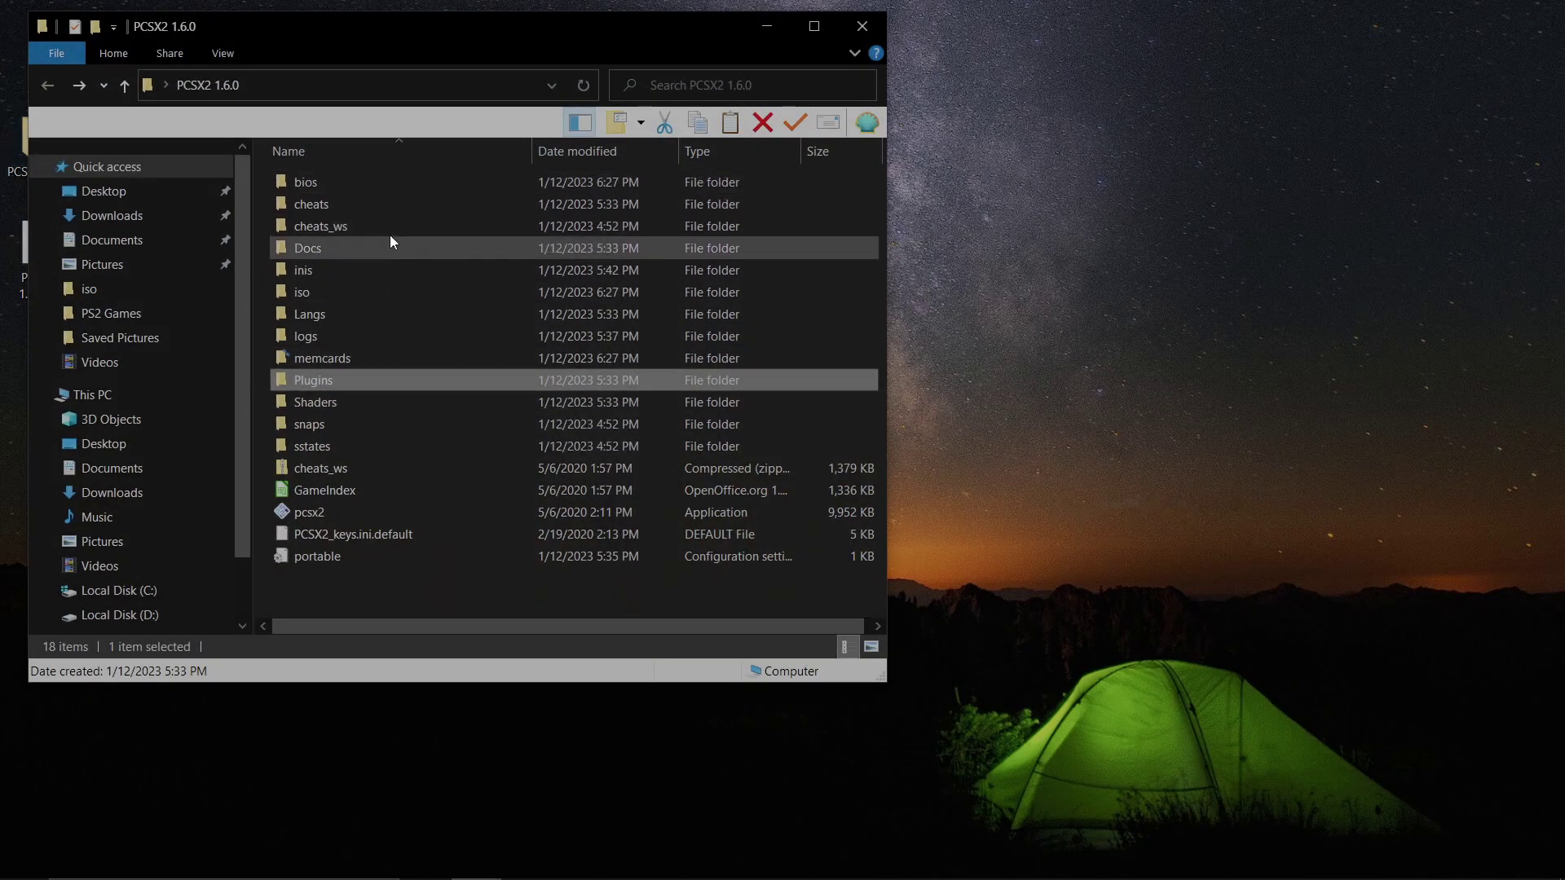
{"action": "double_click", "coordinate": [370, 185]}
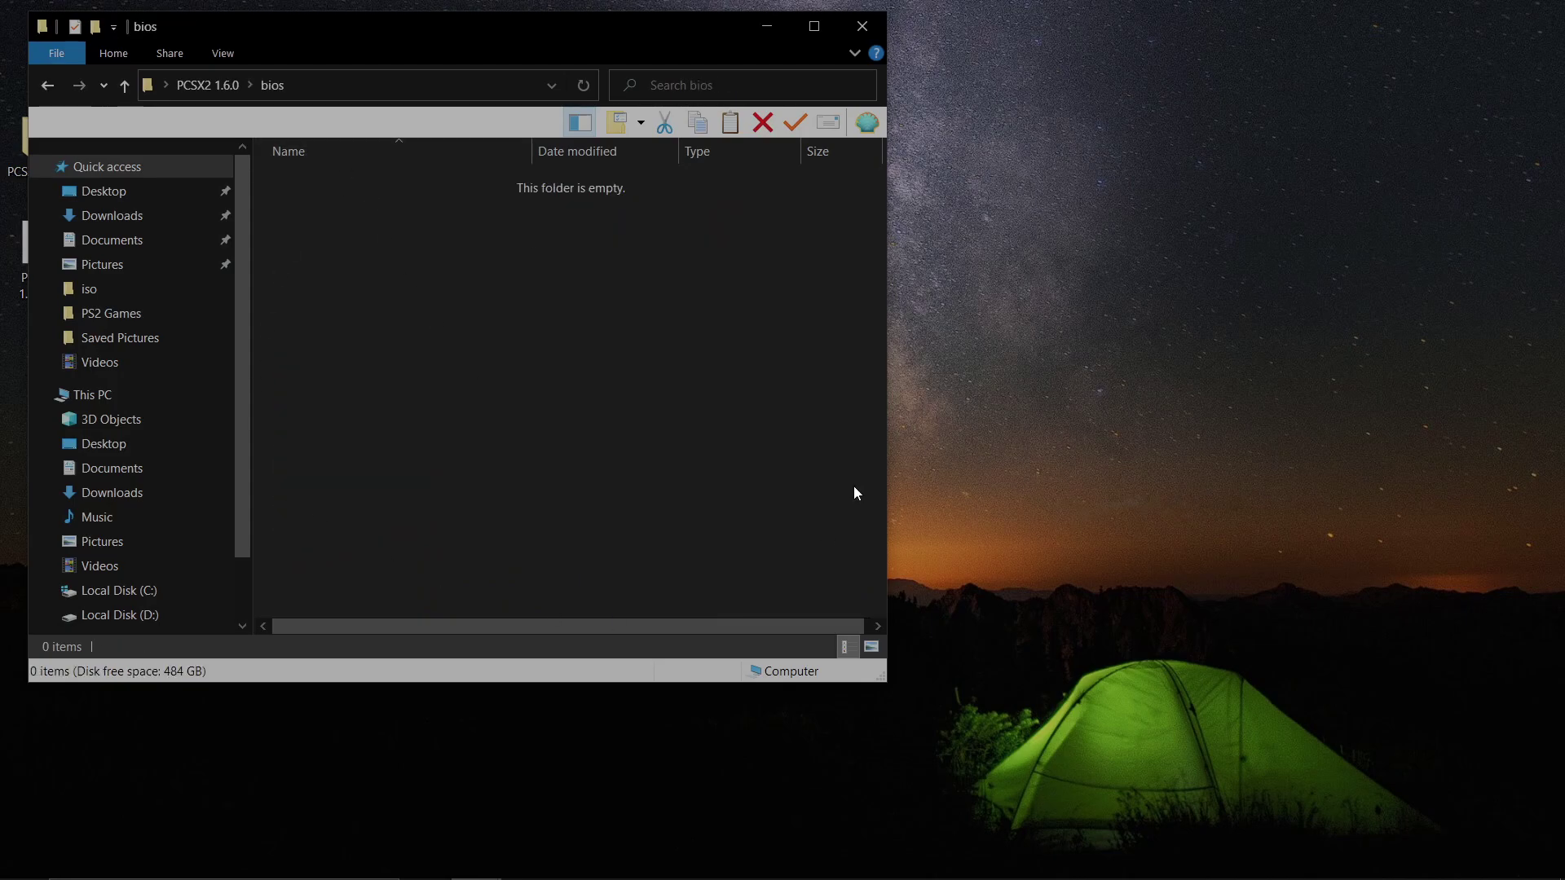
{"action": "left_click", "coordinate": [49, 84]}
{"action": "double_click", "coordinate": [376, 306]}
{"action": "left_click", "coordinate": [39, 90]}
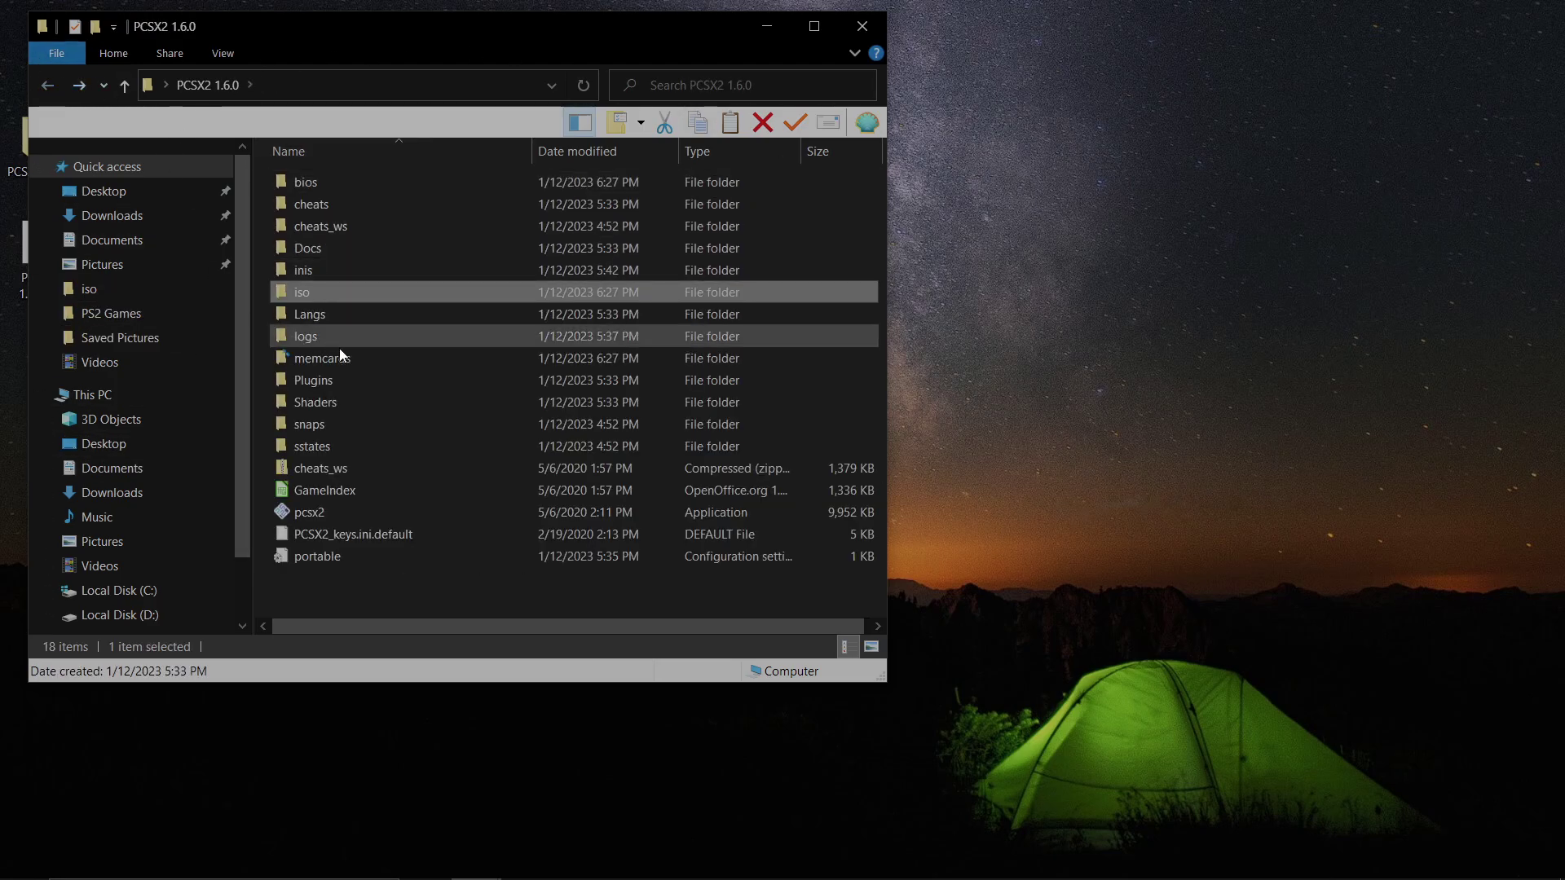
Step: Inspect CLR_DEV9.dll and CLR_USB_1.dll in the Plugins folder, then return to PCSX2 1.6.0
{"action": "double_click", "coordinate": [356, 382]}
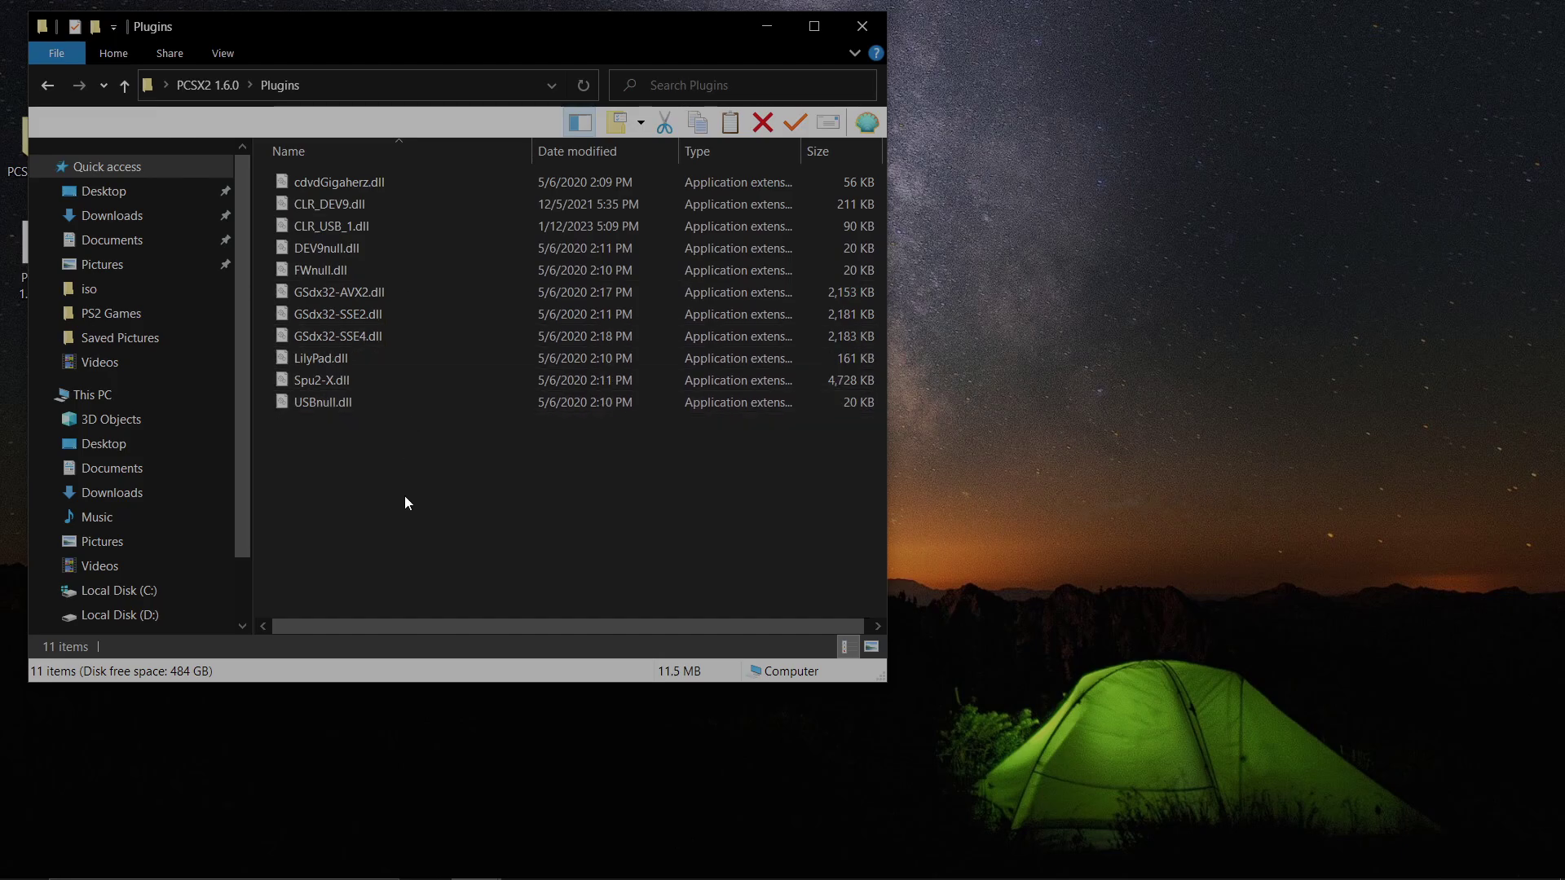
{"action": "left_click", "coordinate": [363, 207]}
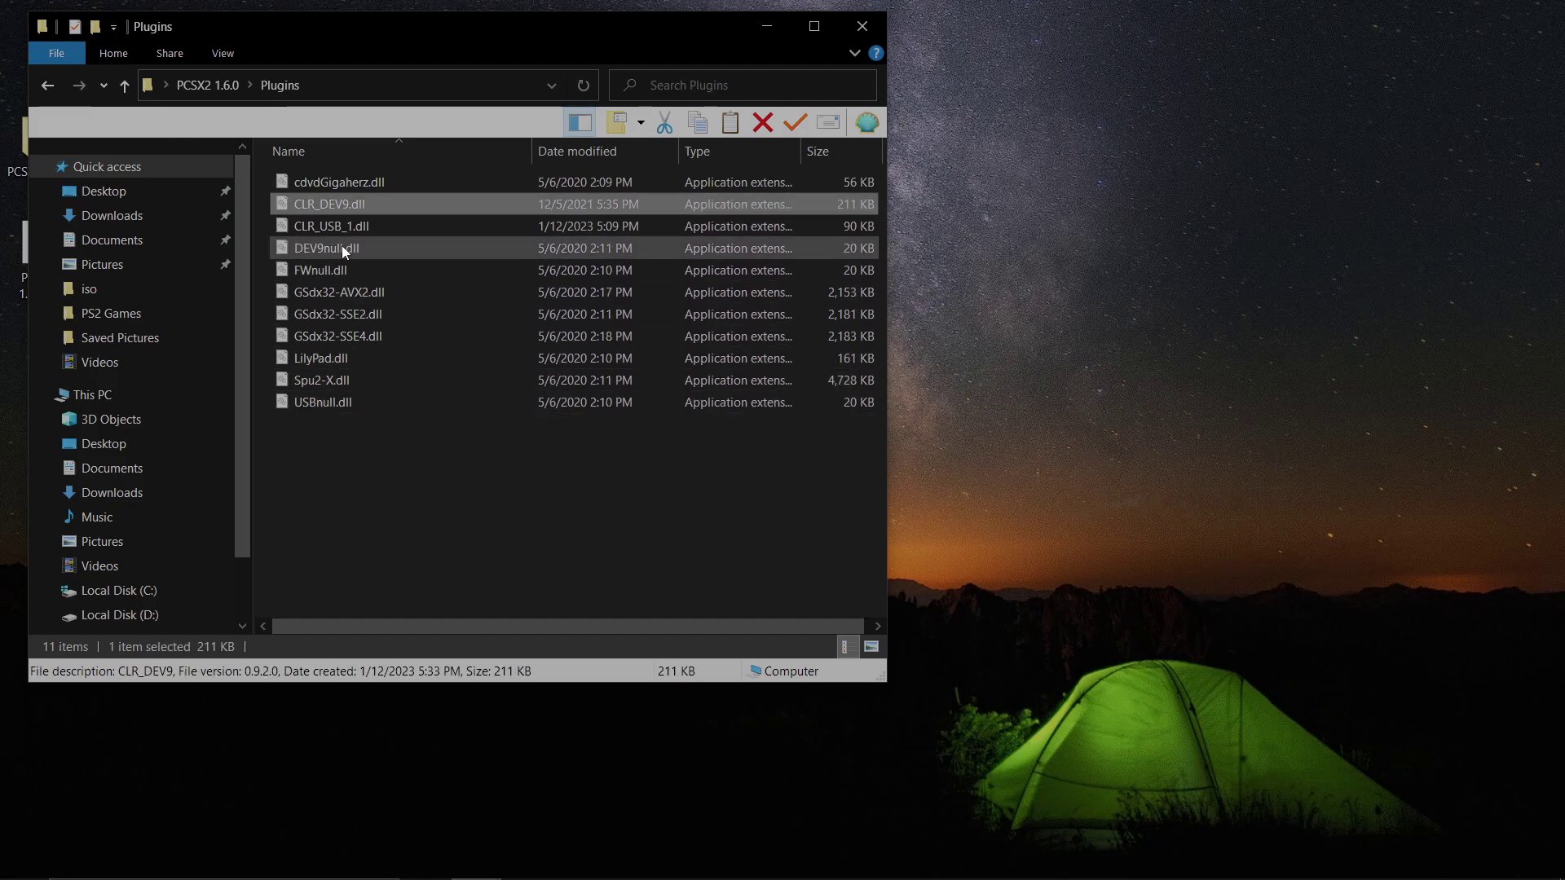
{"action": "left_click", "coordinate": [371, 226]}
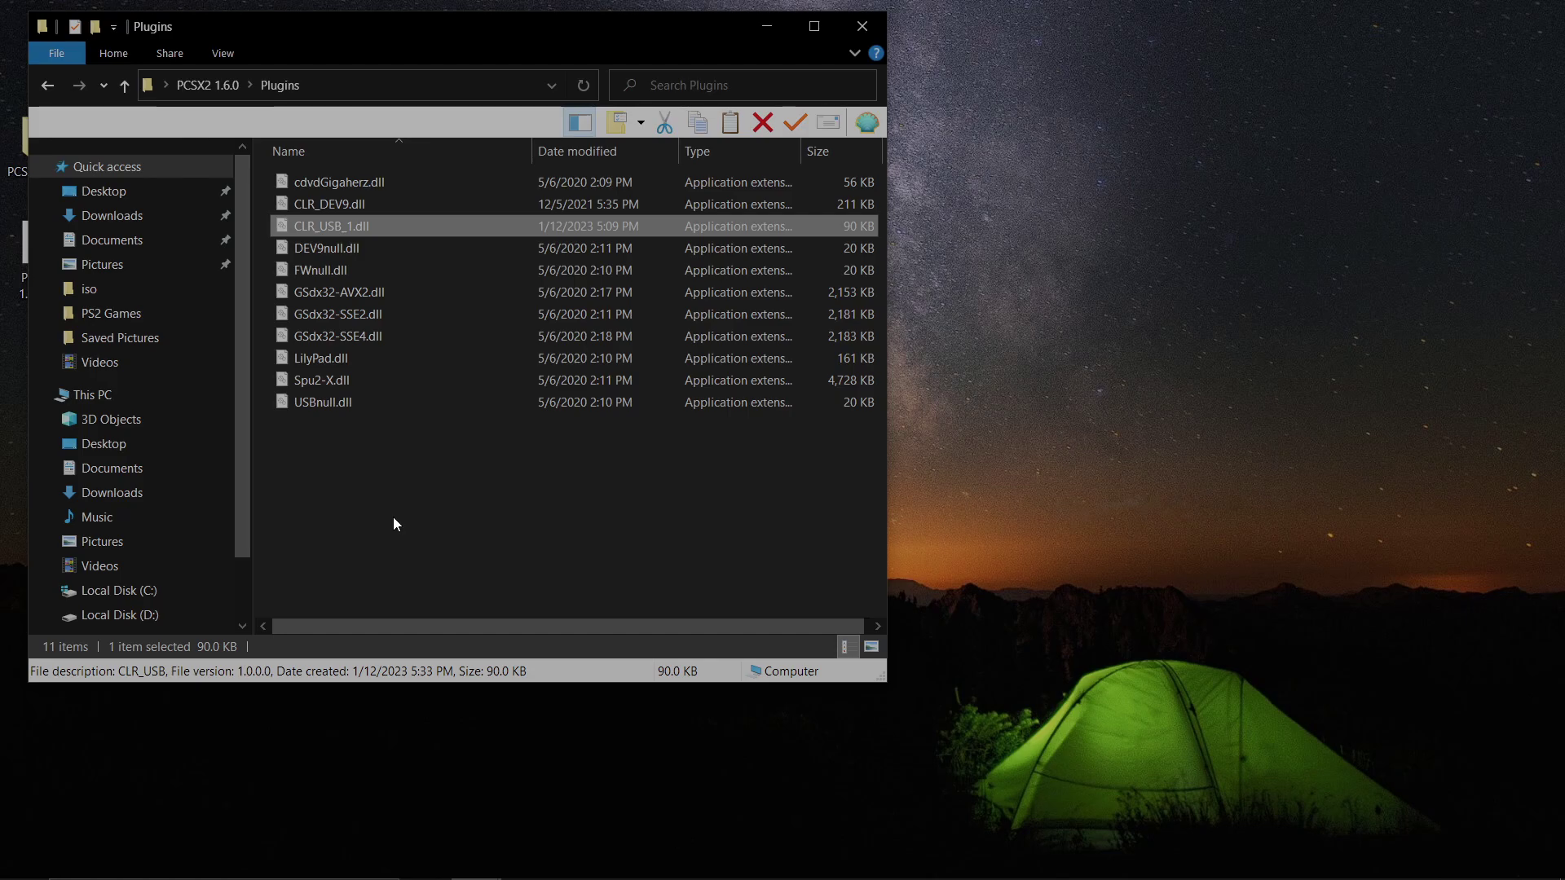
{"action": "left_click", "coordinate": [54, 89]}
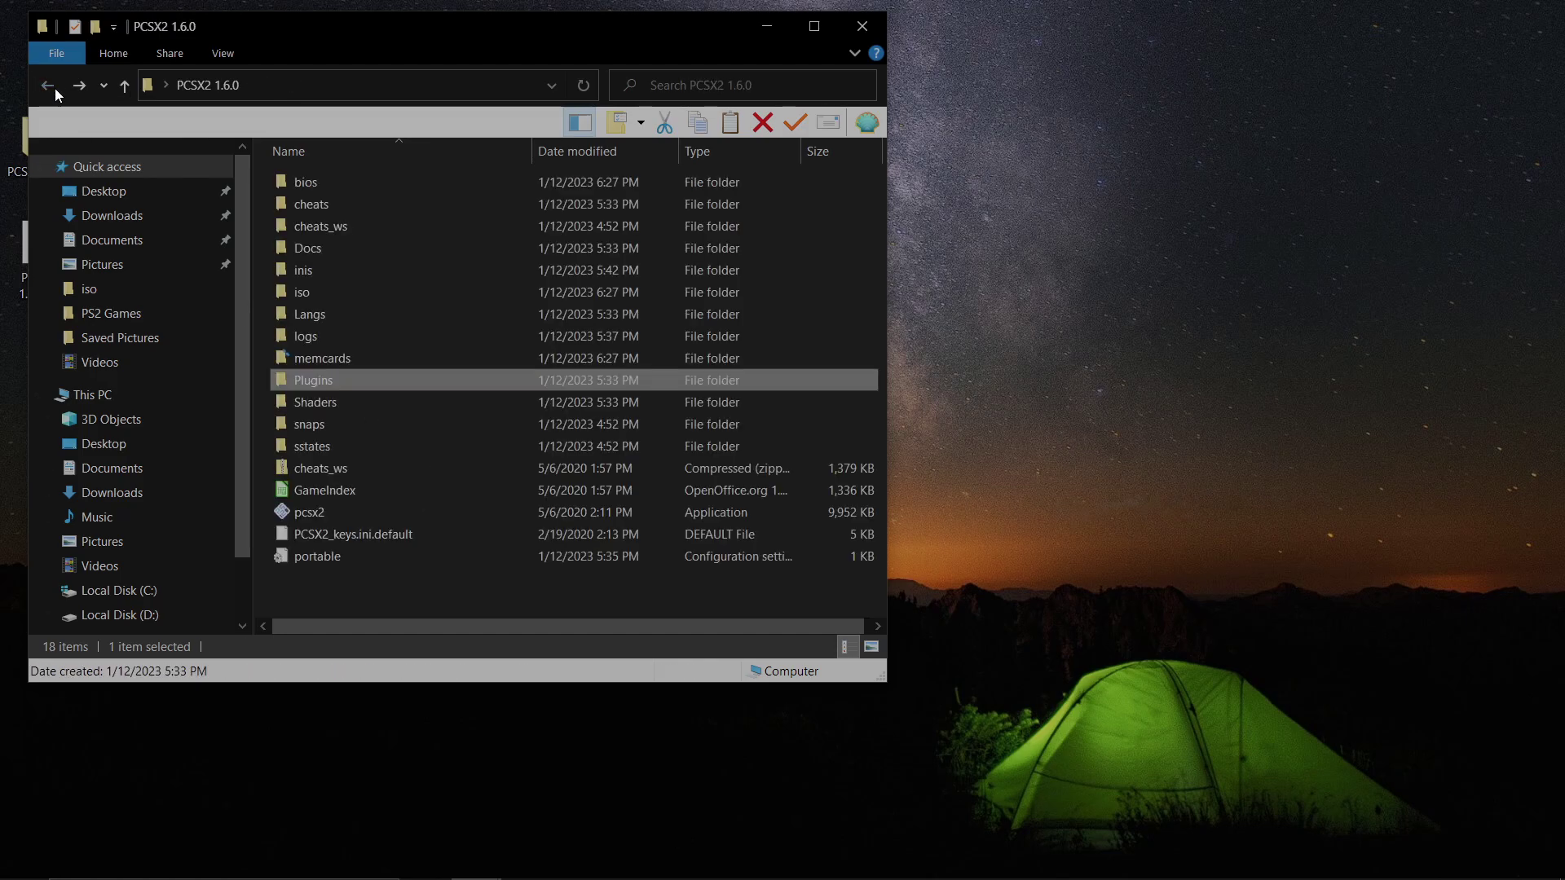
Step: Move the Explorer window right and check the PCSX2 1.6.0.7z 7-Zip menu without extracting
{"action": "left_click_drag", "start_coordinate": [501, 33], "coordinate": [1028, 96]}
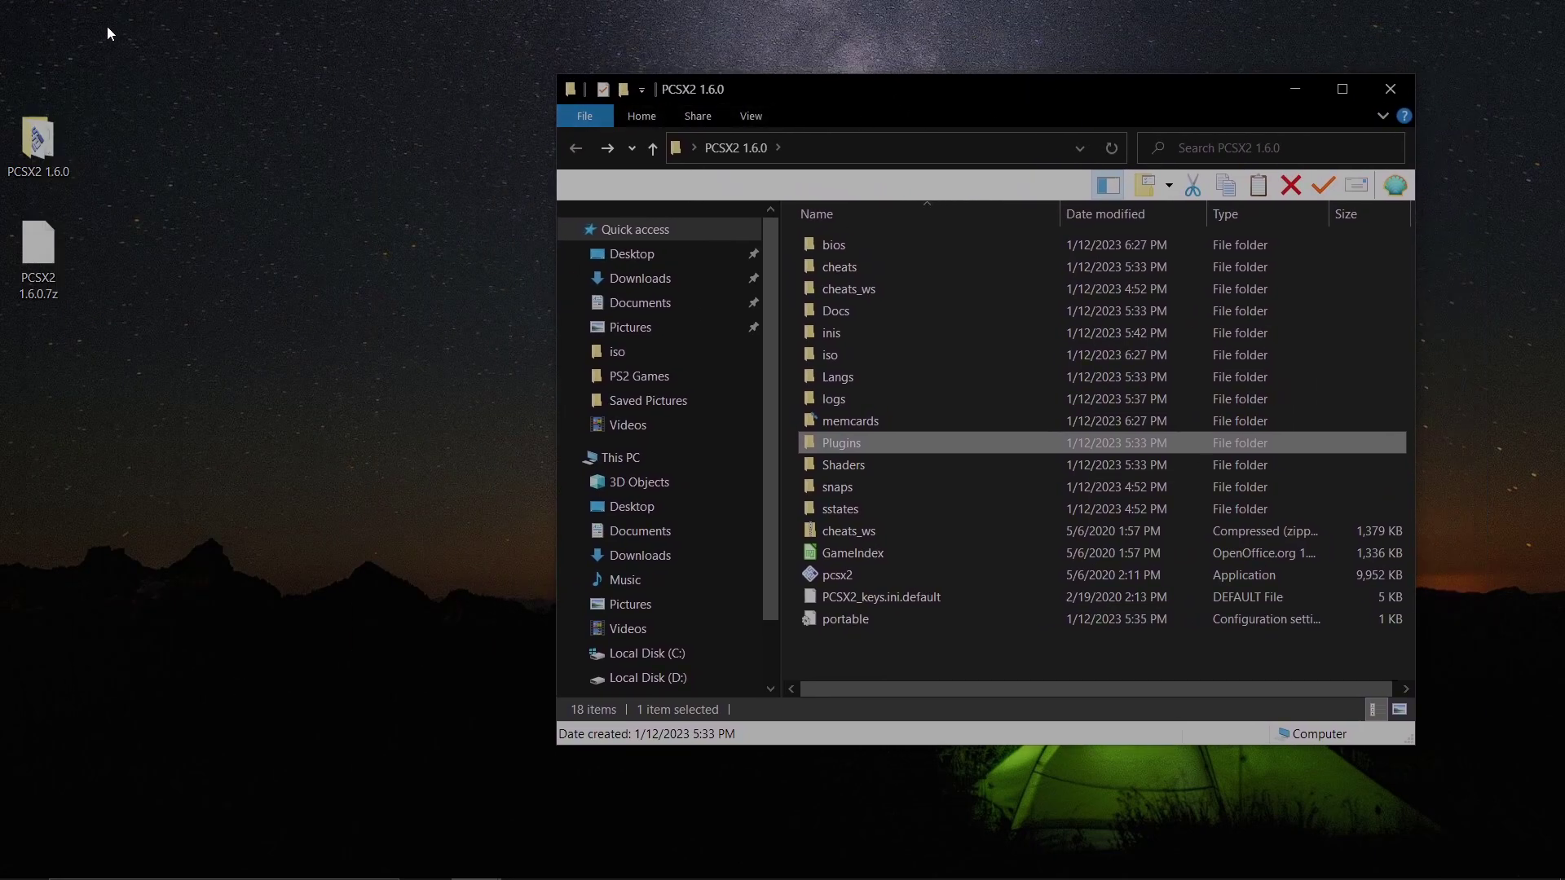
{"action": "left_click", "coordinate": [21, 273]}
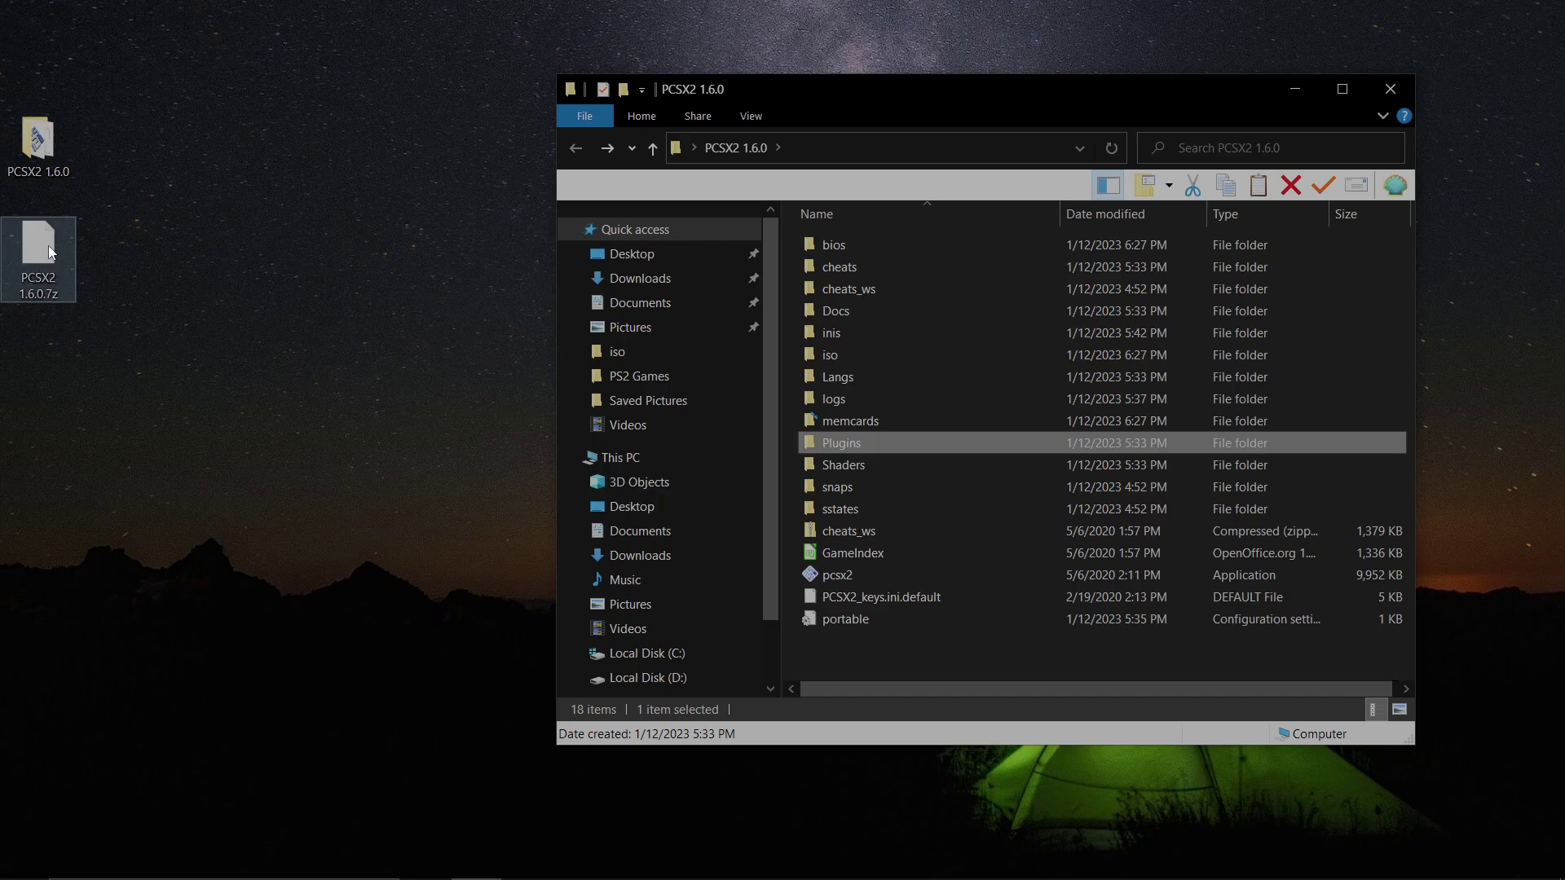
{"action": "right_click", "coordinate": [48, 246]}
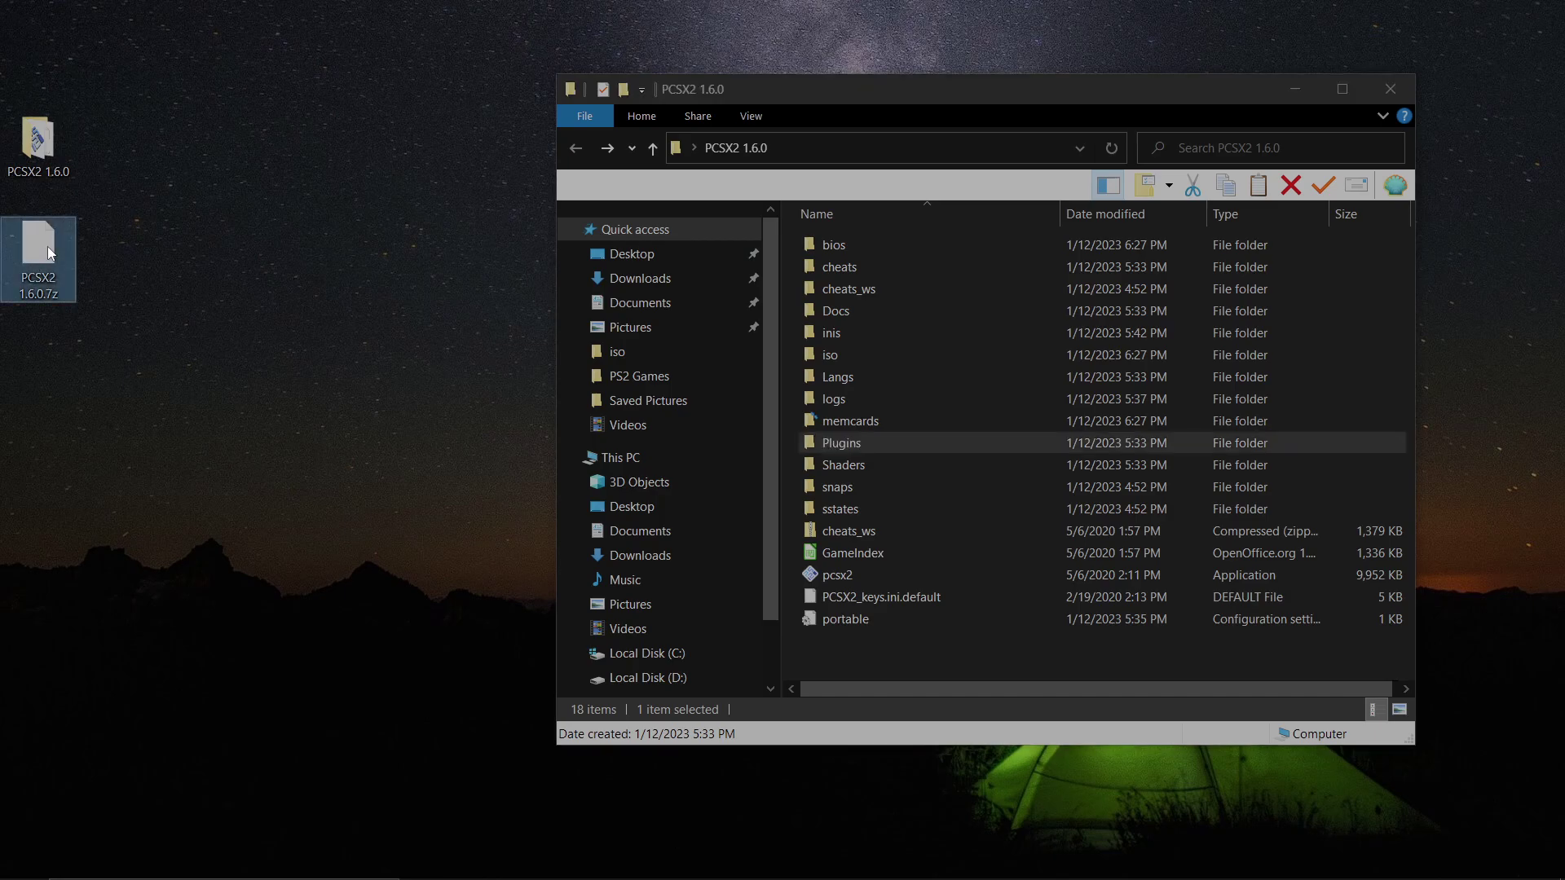
{"action": "mouse_move", "coordinate": [142, 307]}
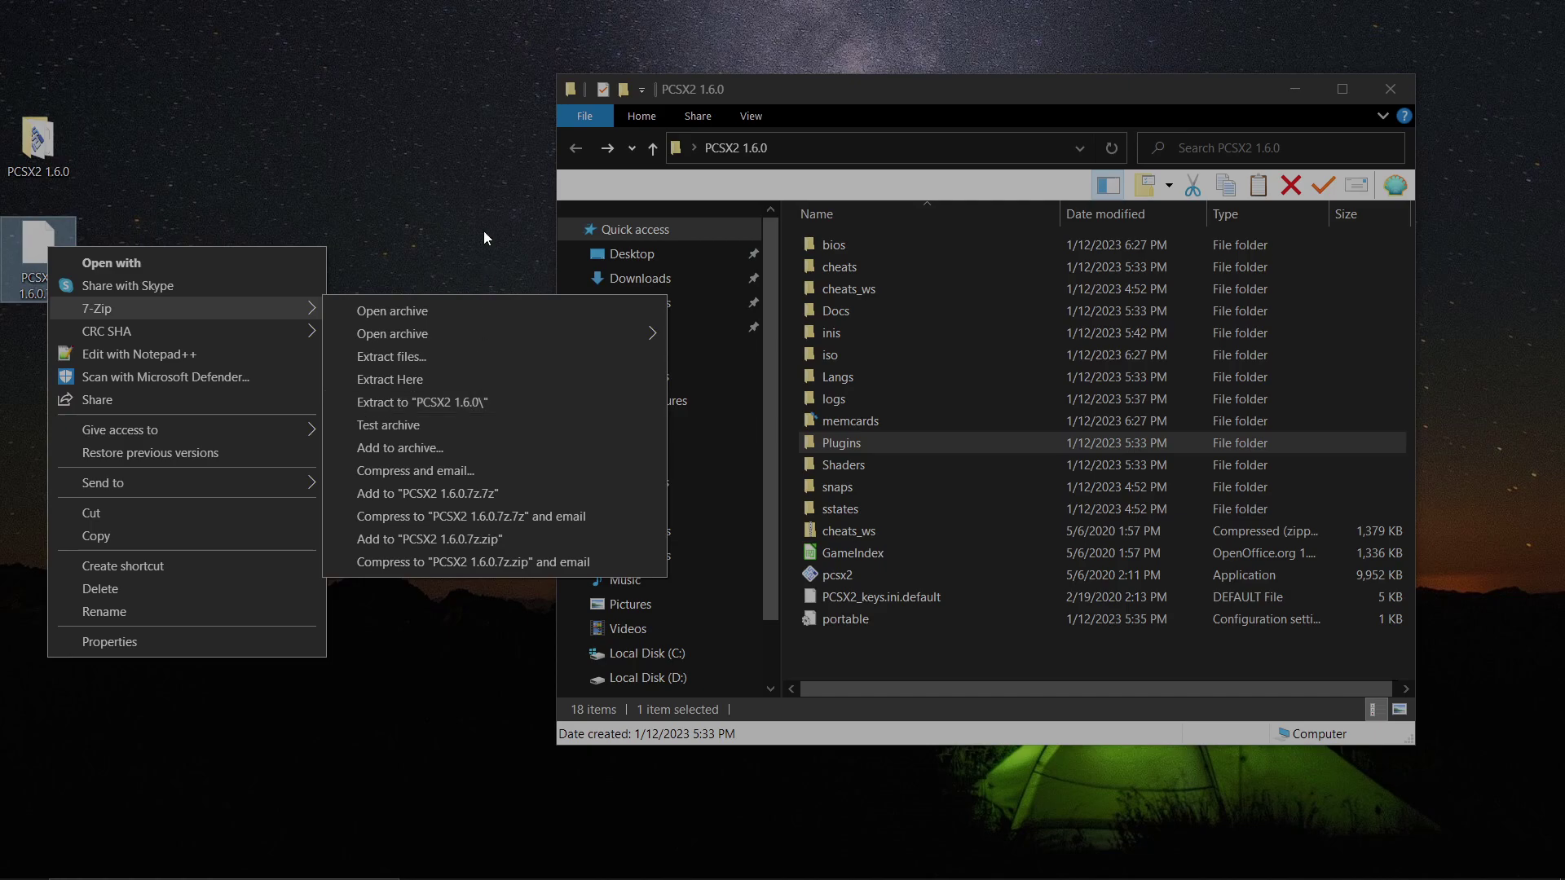
{"action": "left_click", "coordinate": [11, 138]}
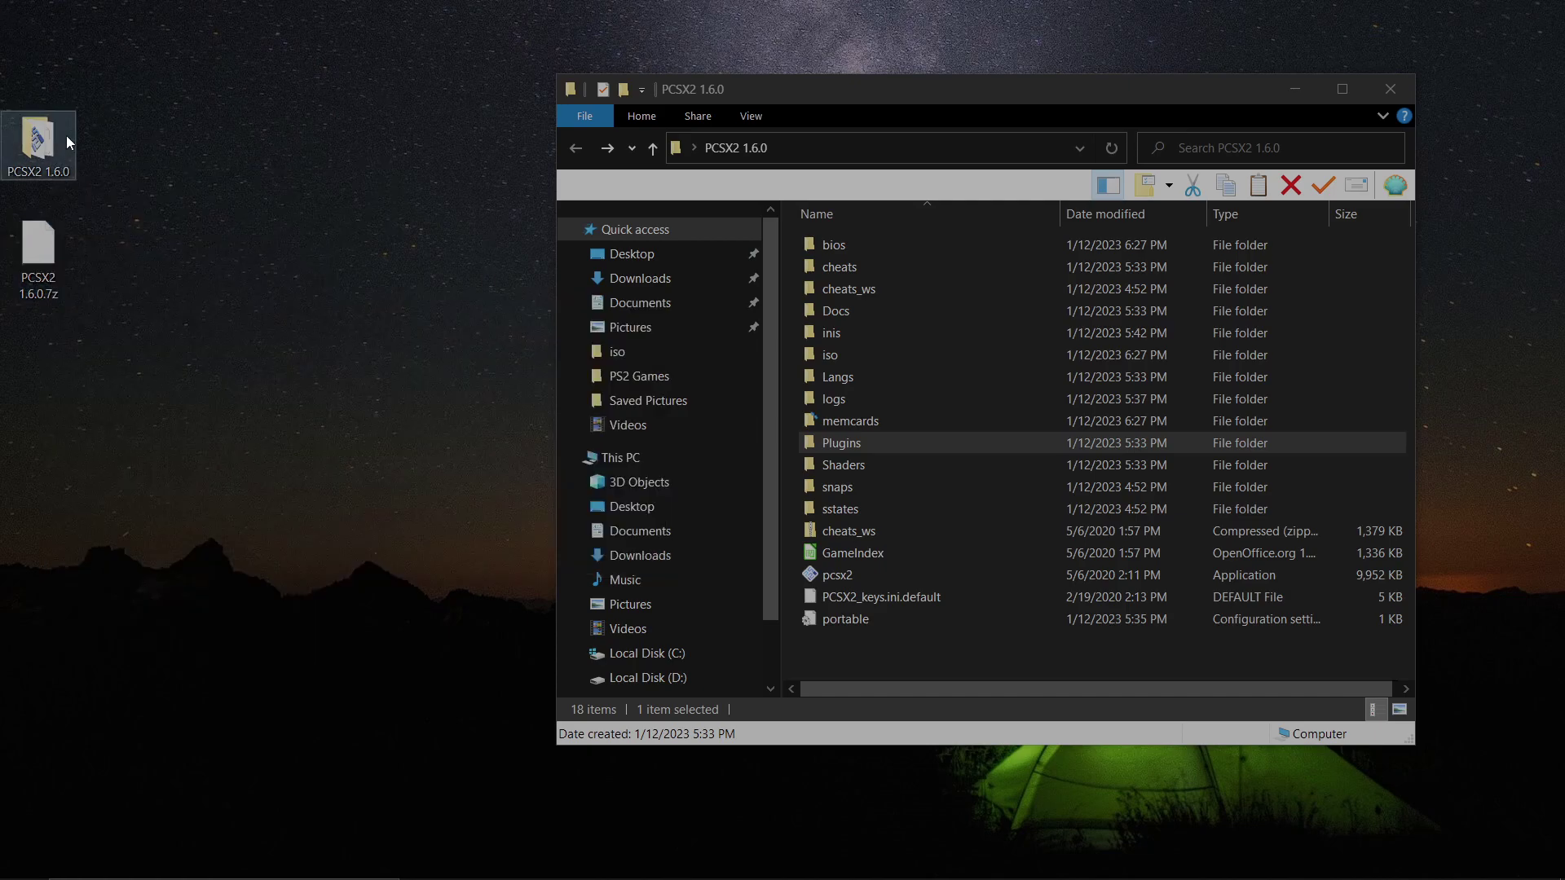
{"action": "mouse_move", "coordinate": [44, 159]}
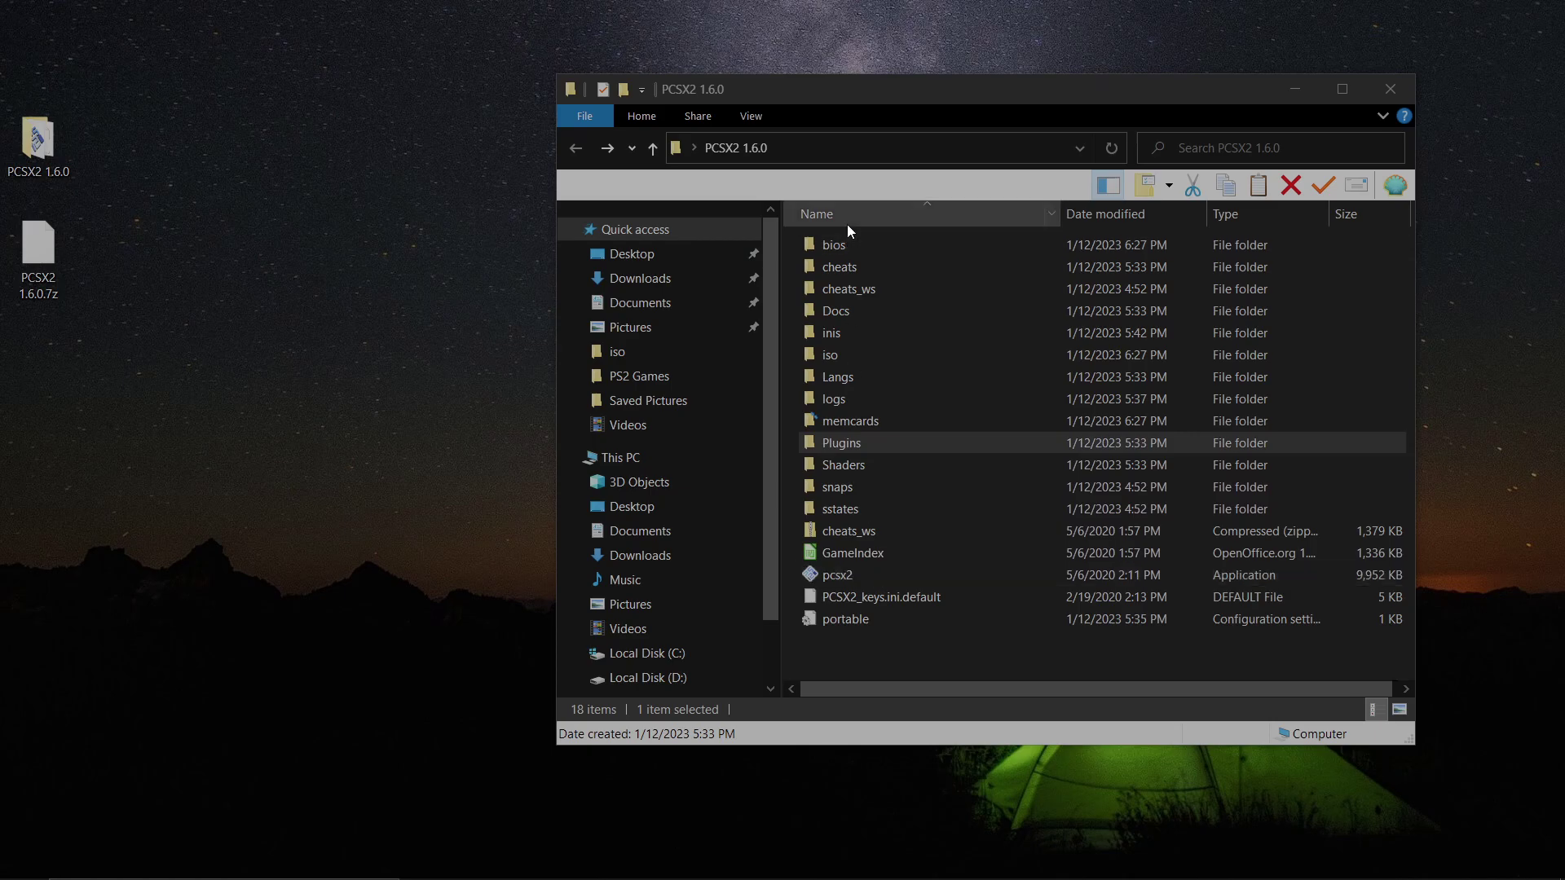
Step: Launch pcsx2.exe, arrange the PCSX2 and folder windows, and bring Chrome back to front
{"action": "left_click", "coordinate": [844, 575]}
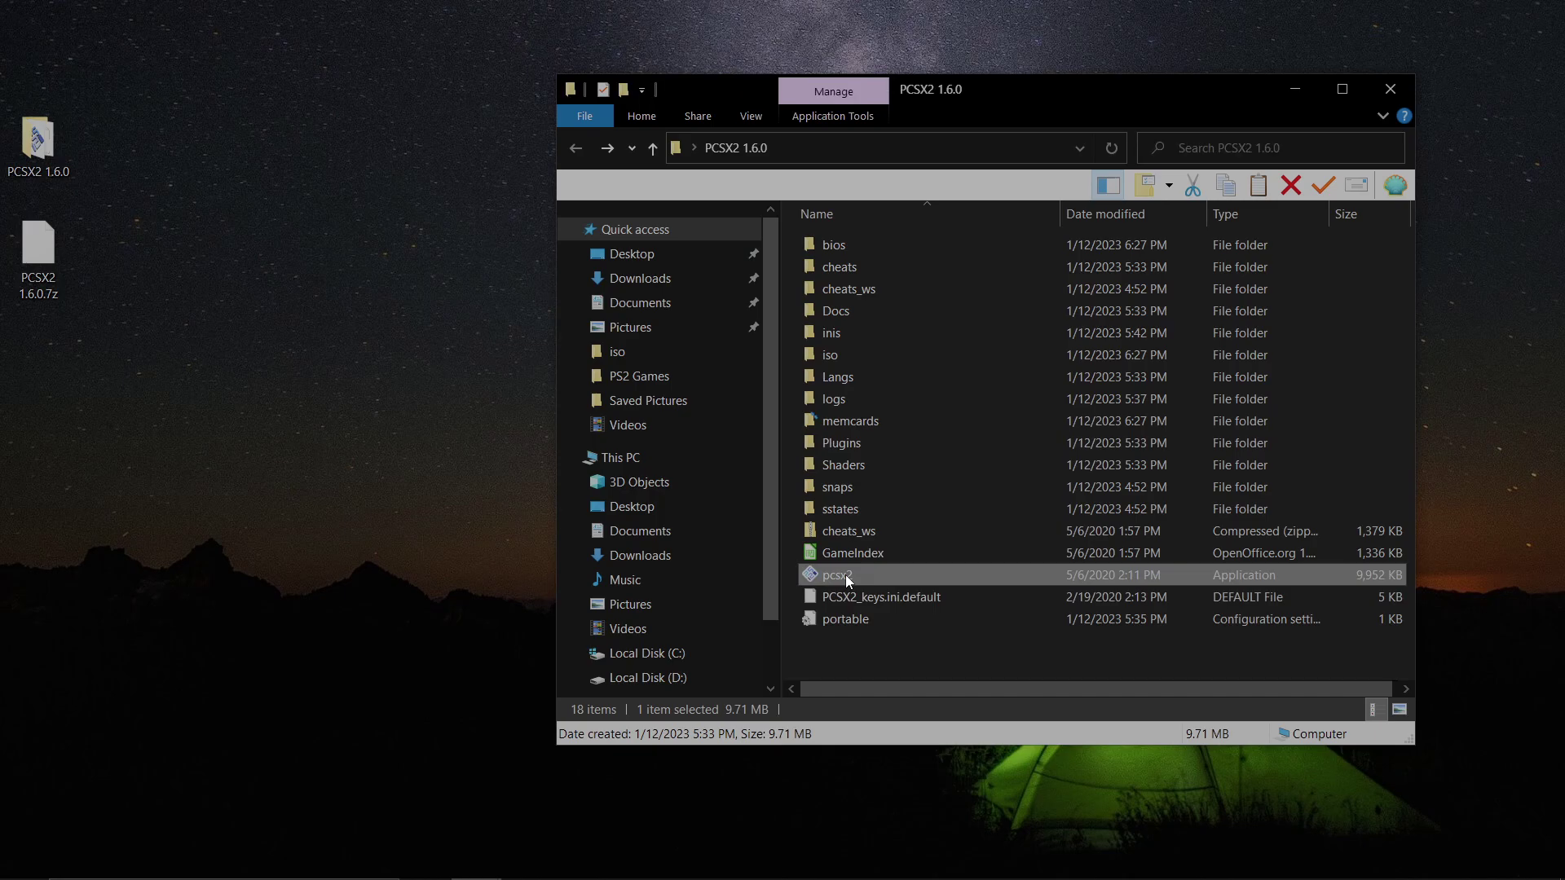
{"action": "double_click", "coordinate": [845, 575]}
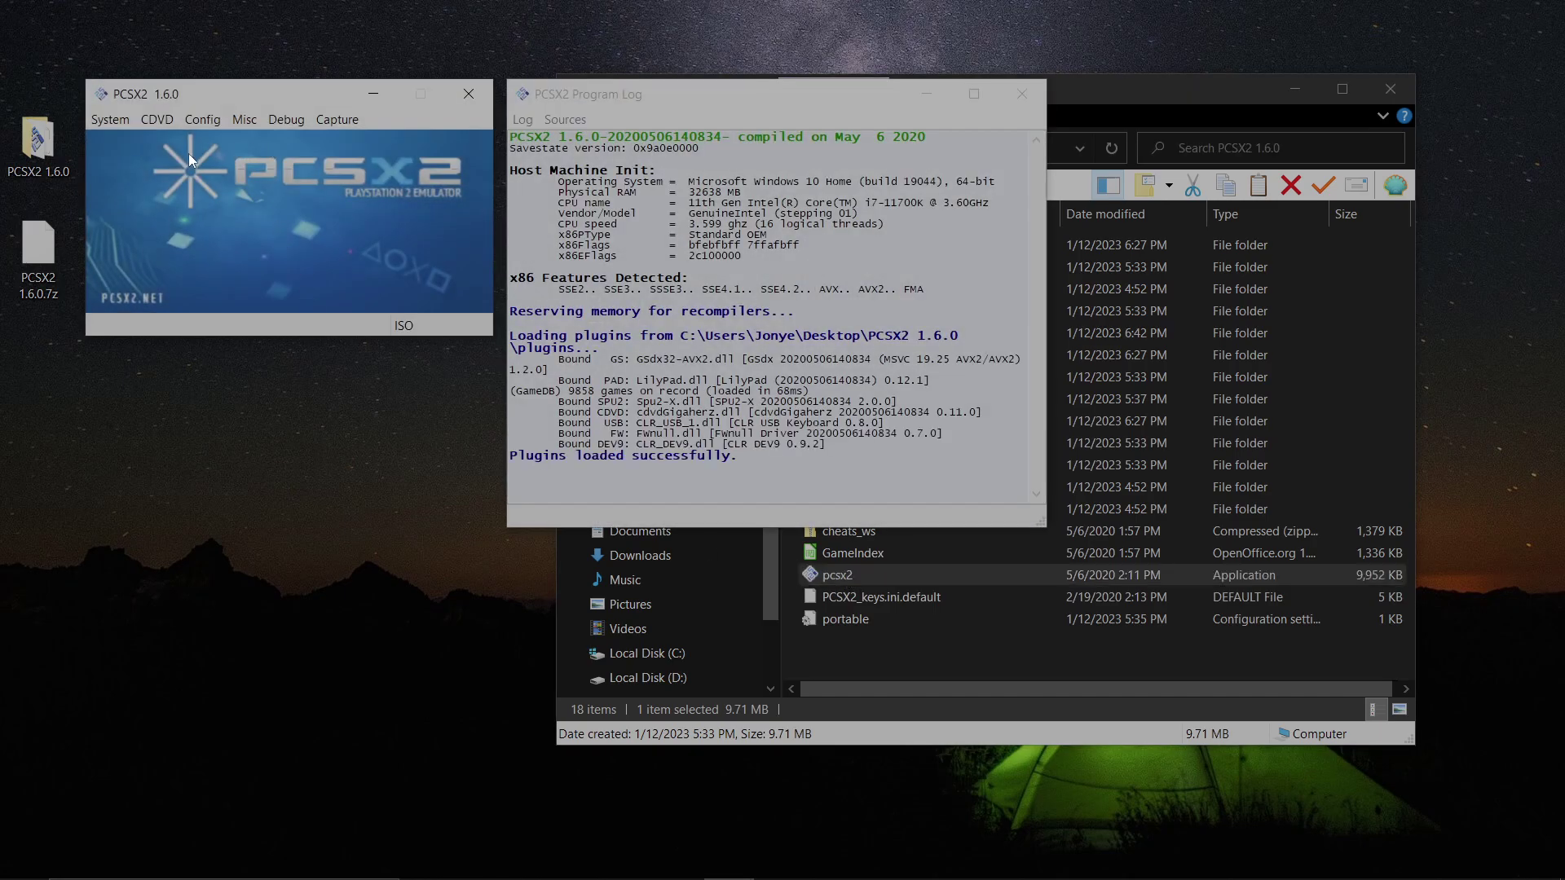
{"action": "left_click_drag", "start_coordinate": [283, 84], "coordinate": [220, 18]}
{"action": "left_click", "coordinate": [1110, 99]}
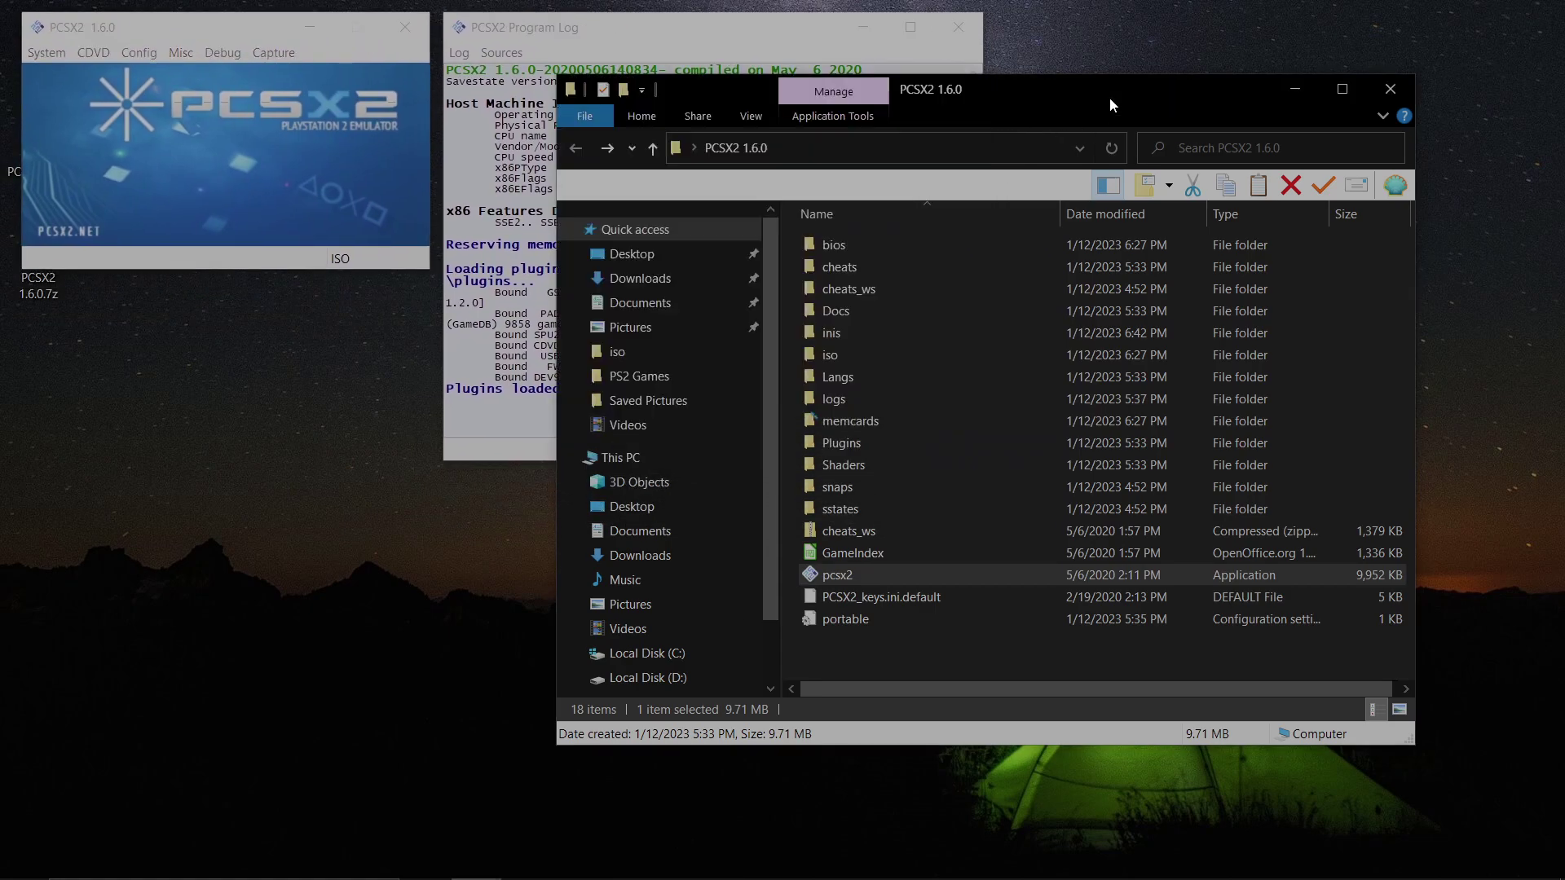
{"action": "left_click_drag", "start_coordinate": [1067, 99], "coordinate": [1196, 65]}
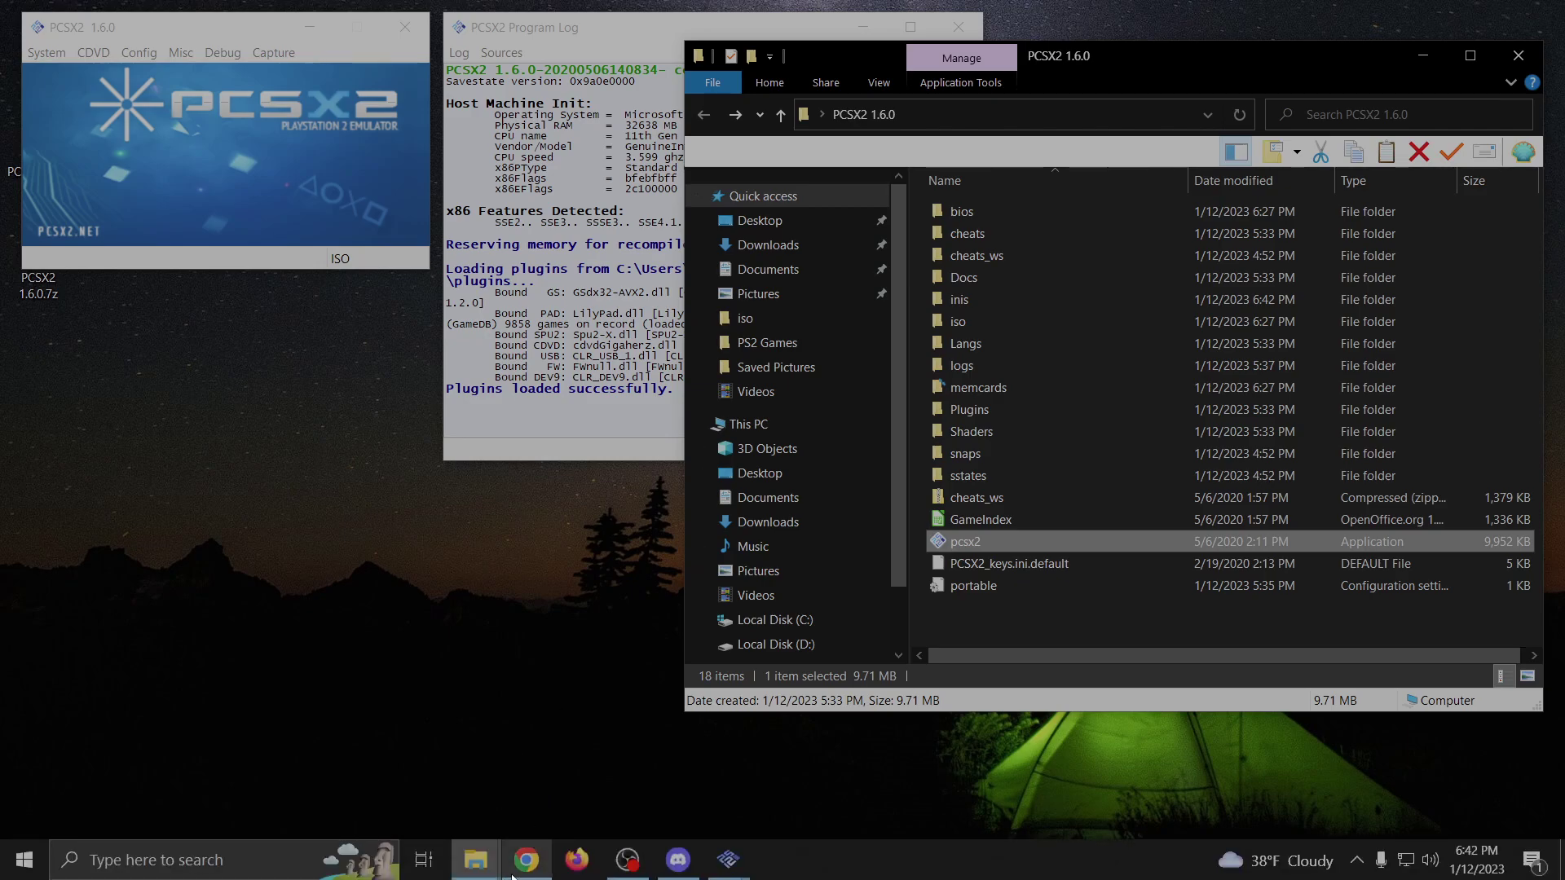
{"action": "left_click", "coordinate": [514, 852]}
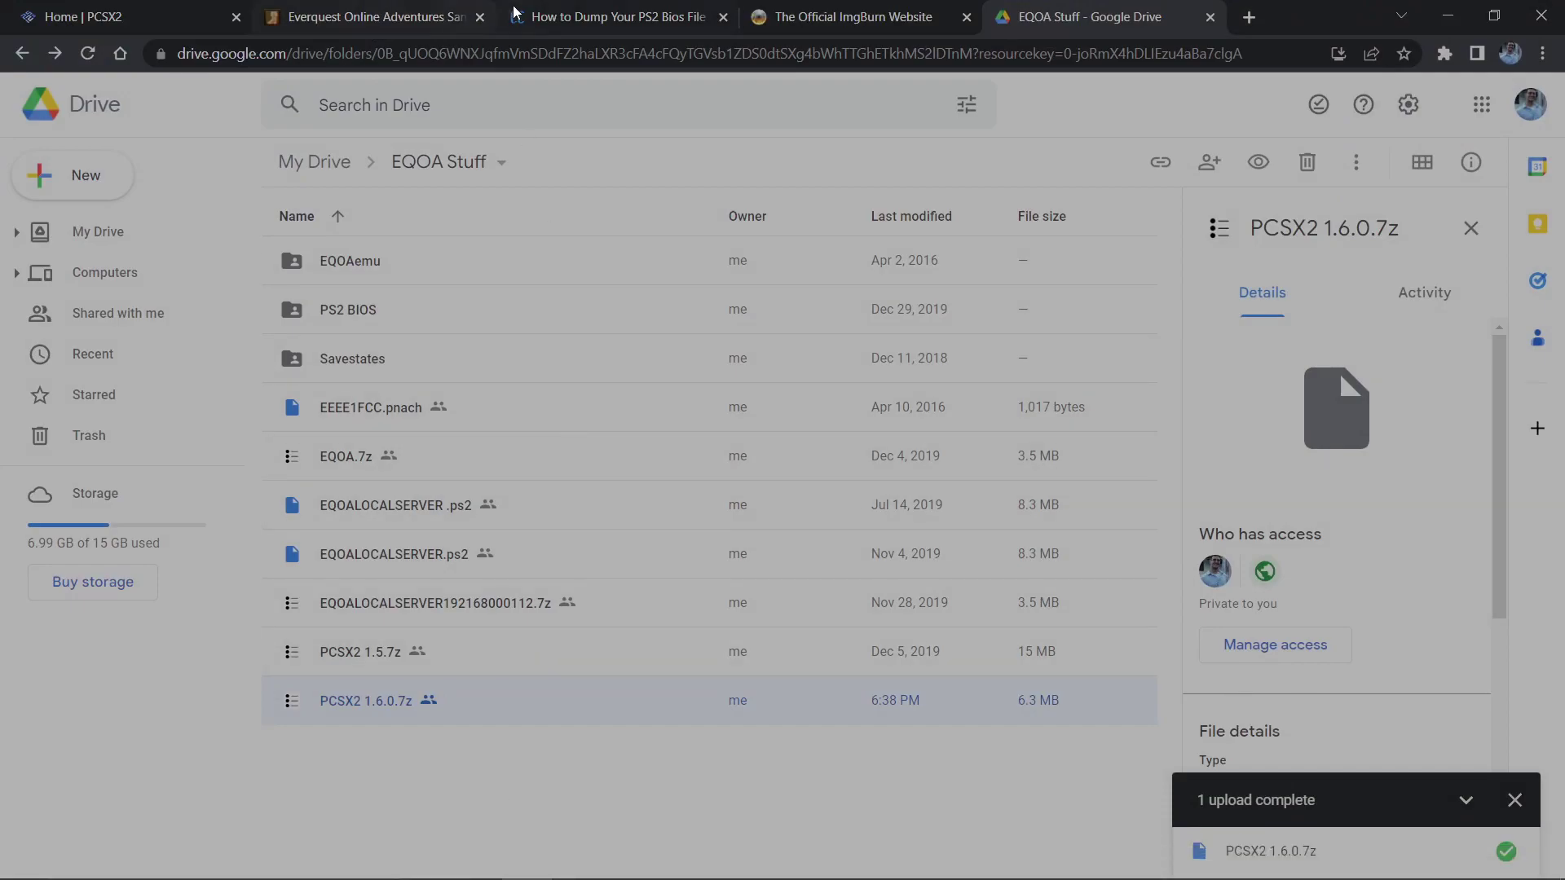
Step: Switch to the 'How to Dump Your PS2 Bios File' article and scroll through its opening
{"action": "left_click", "coordinate": [566, 9]}
{"action": "scroll", "coordinate": [547, 420], "scroll_direction": "up", "scroll_amount": 6}
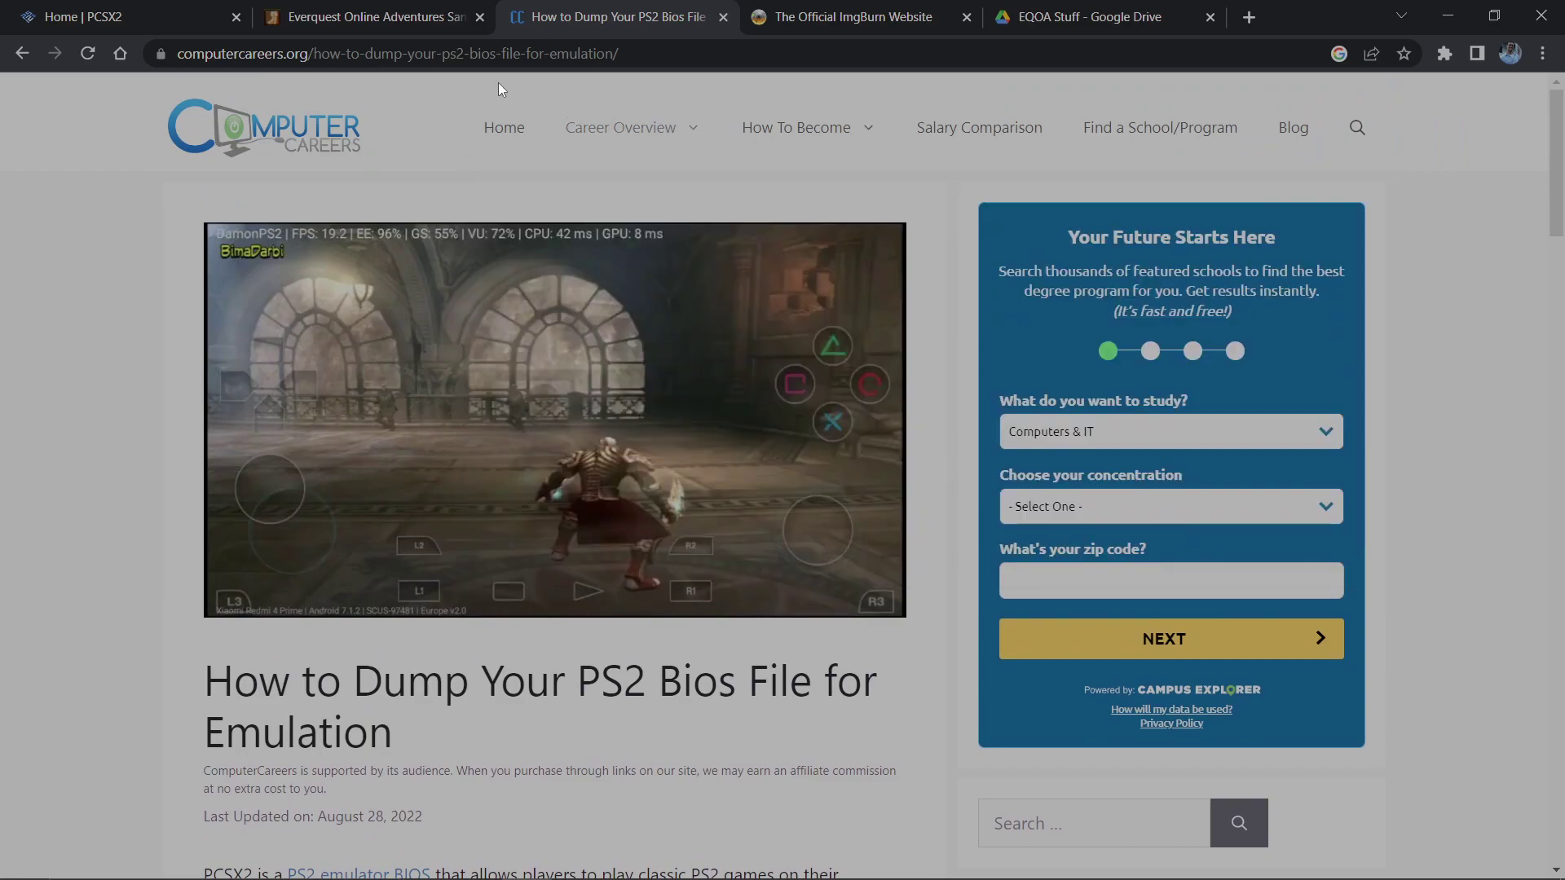
{"action": "scroll", "coordinate": [549, 612], "scroll_direction": "down", "scroll_amount": 5}
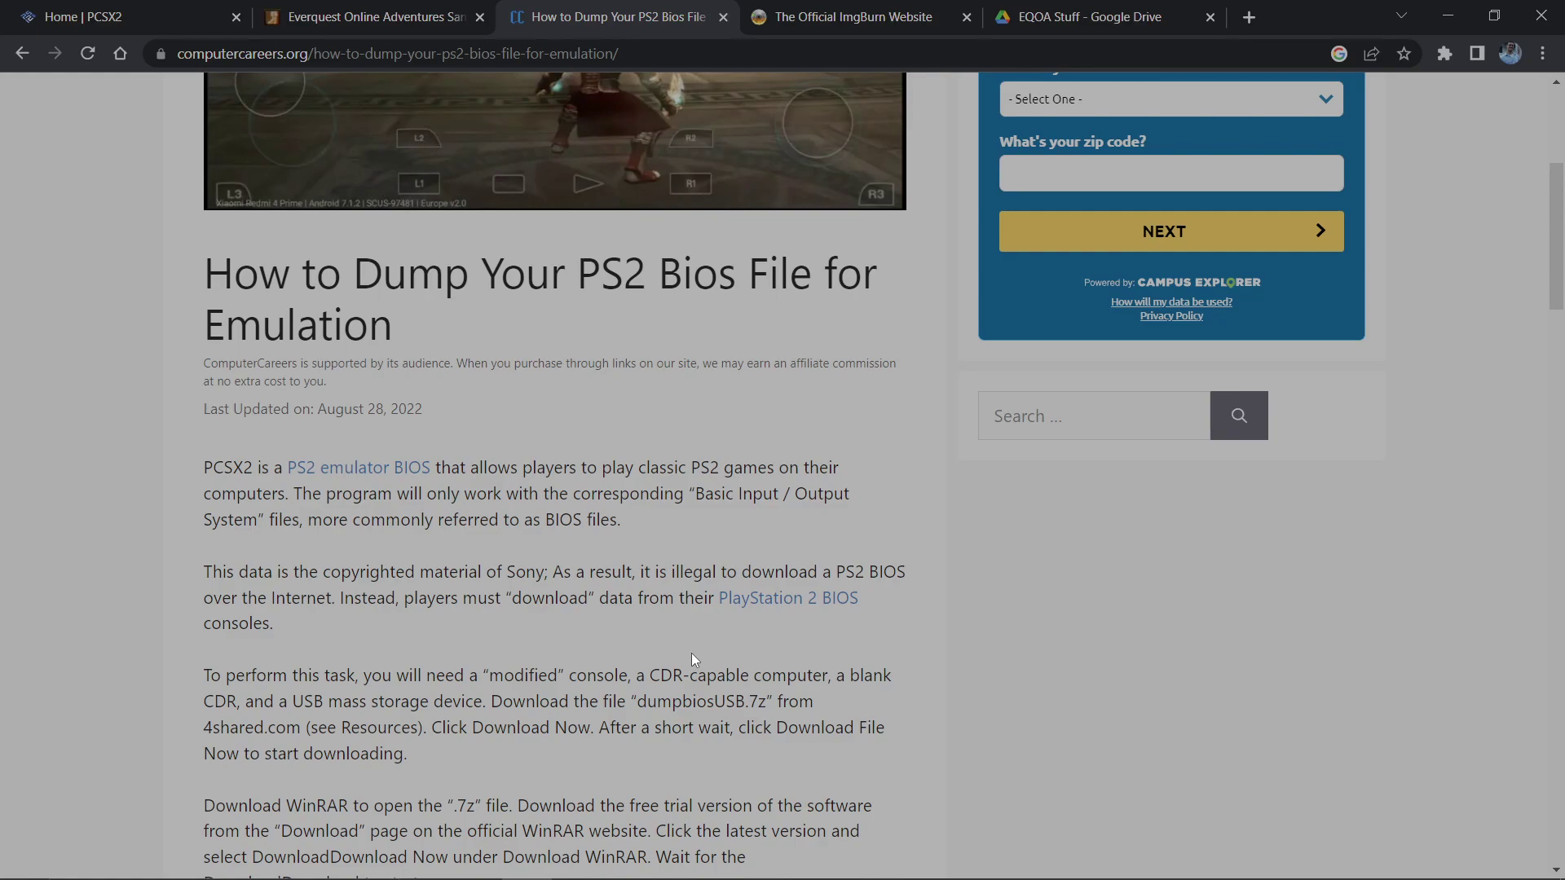
{"action": "scroll", "coordinate": [718, 510], "scroll_direction": "down", "scroll_amount": 2}
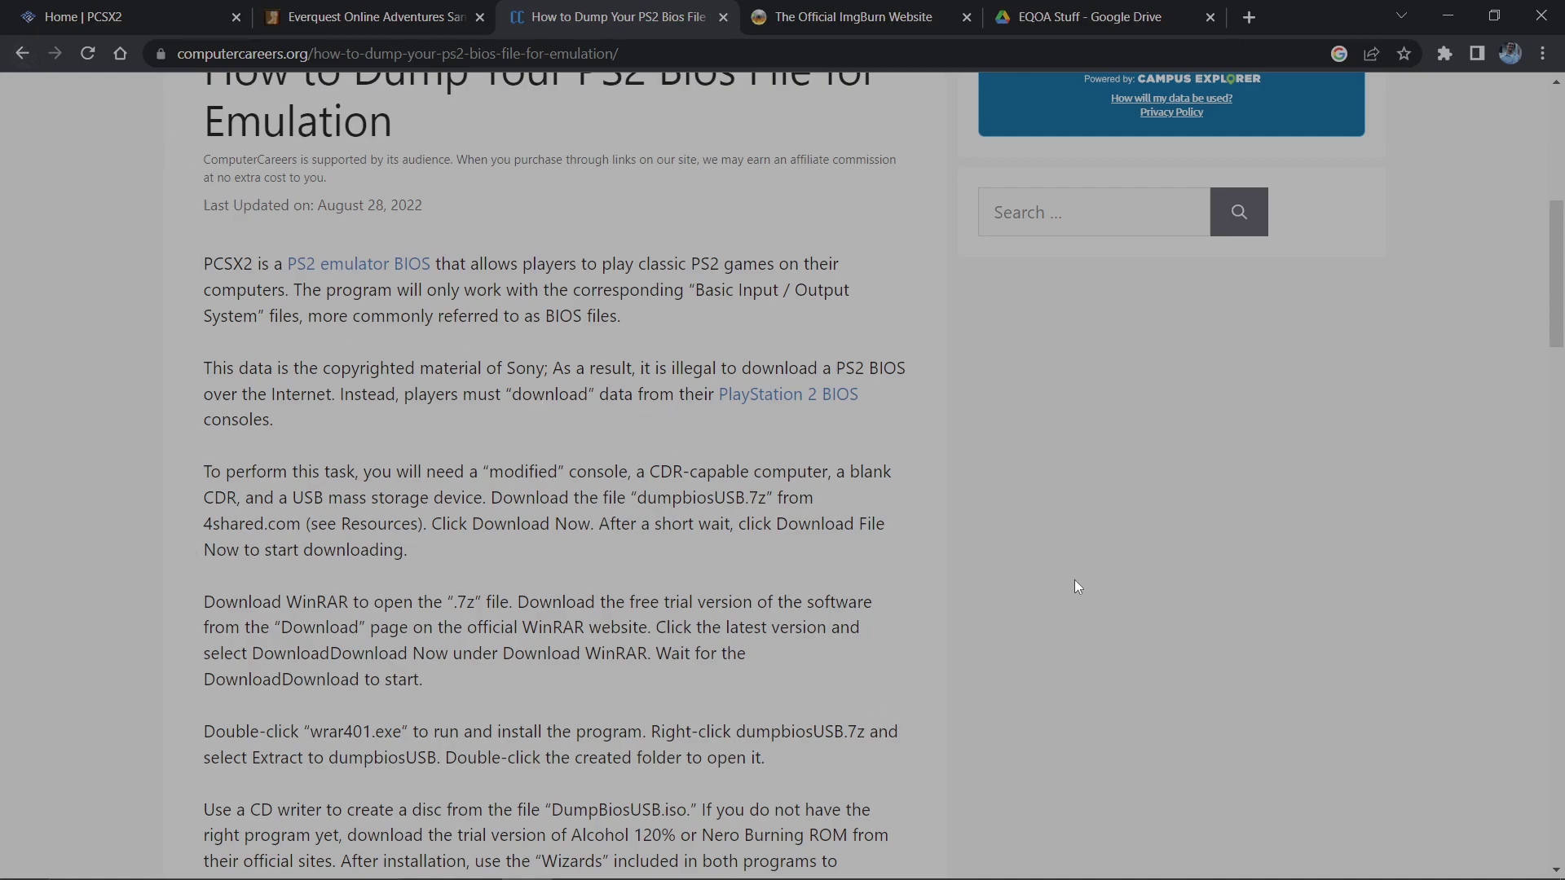
Step: Close the PS2 BIOS article tab, leaving the ImgBurn website showing
{"action": "left_click", "coordinate": [723, 19]}
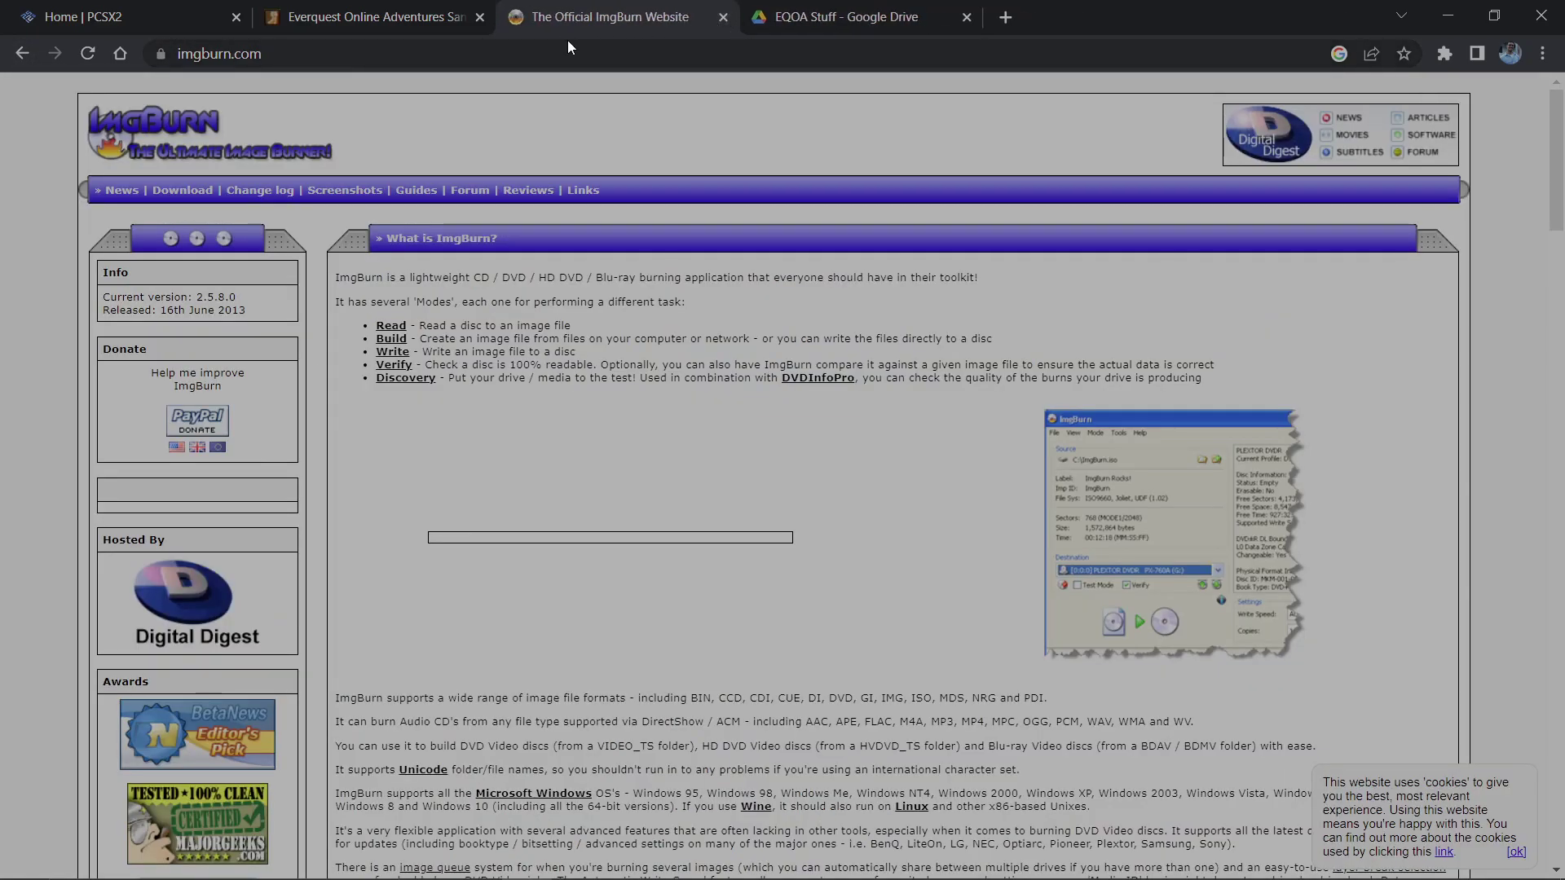